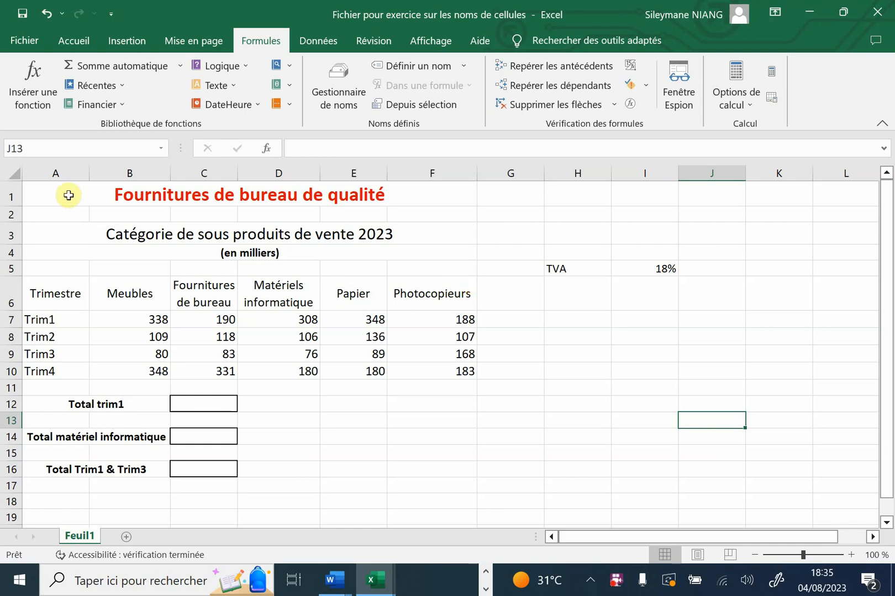
{"action": "left_click_drag", "start_coordinate": [68, 195], "coordinate": [603, 307]}
{"action": "left_click_drag", "start_coordinate": [603, 369], "coordinate": [599, 452]}
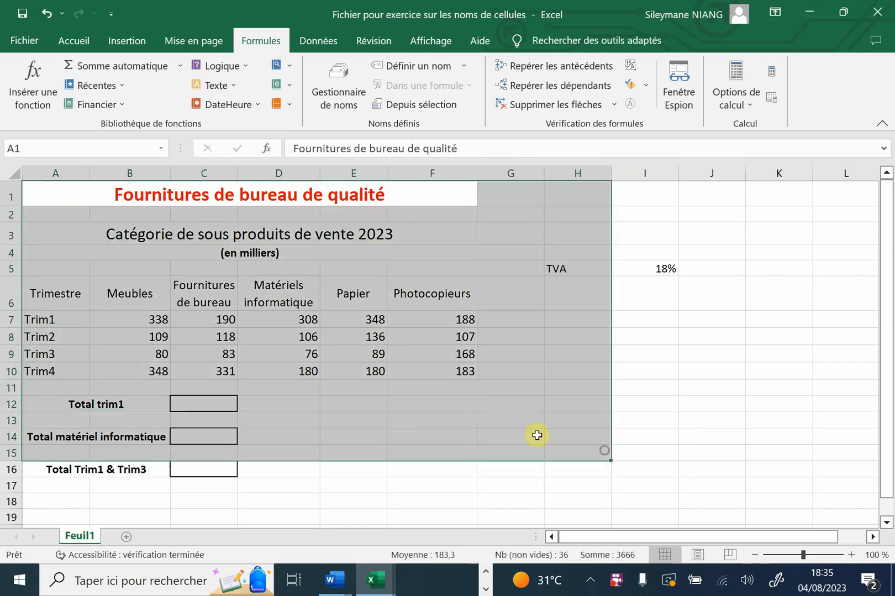
{"action": "left_click", "coordinate": [535, 436]}
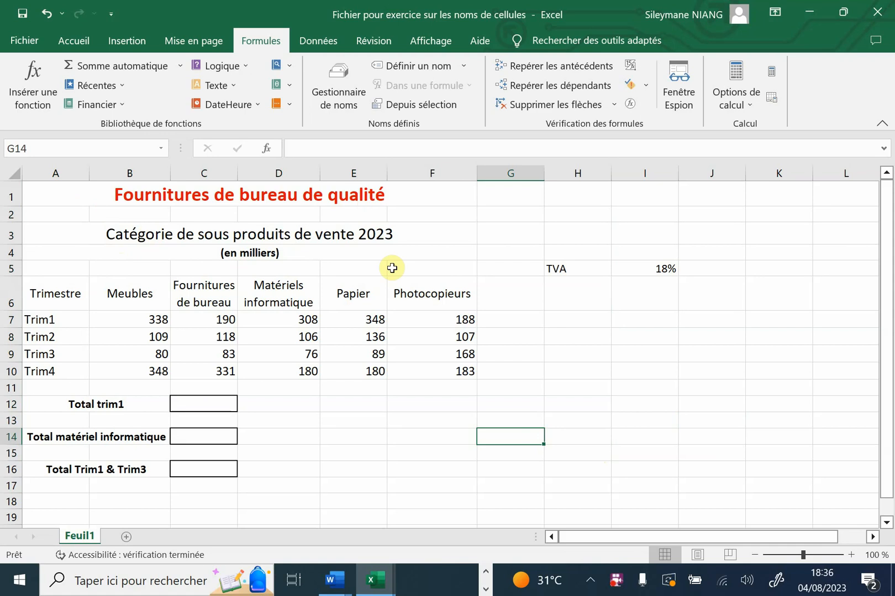
{"action": "left_click", "coordinate": [220, 401]}
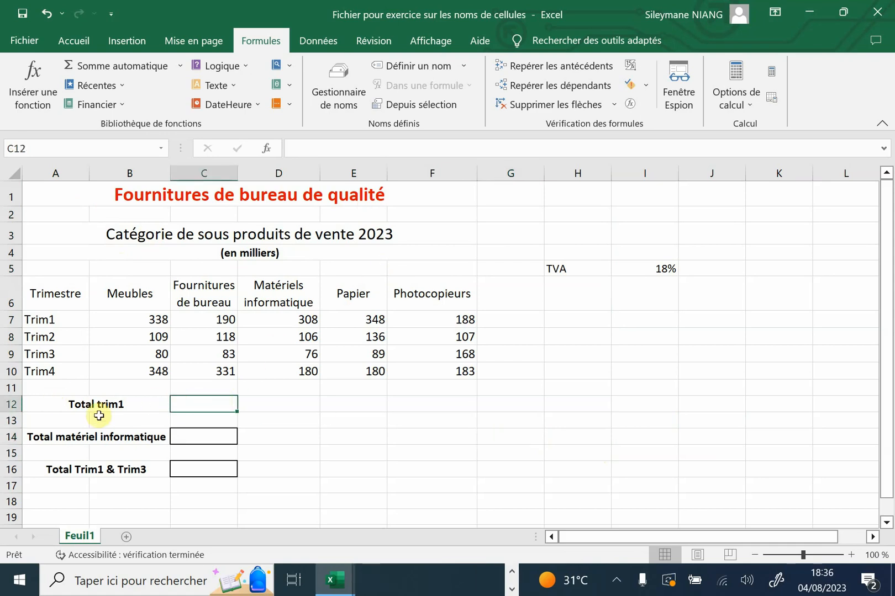
{"action": "left_click", "coordinate": [198, 438]}
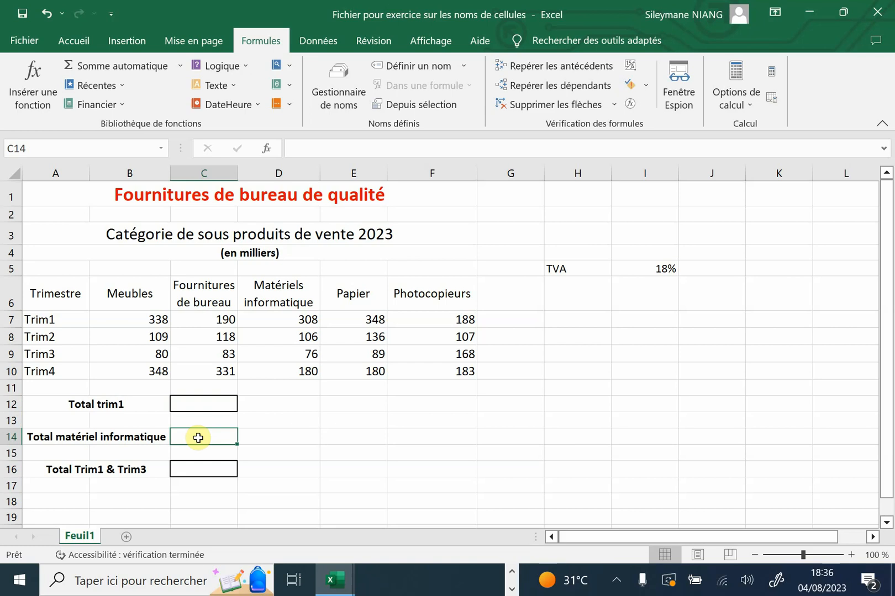
{"action": "left_click", "coordinate": [209, 471]}
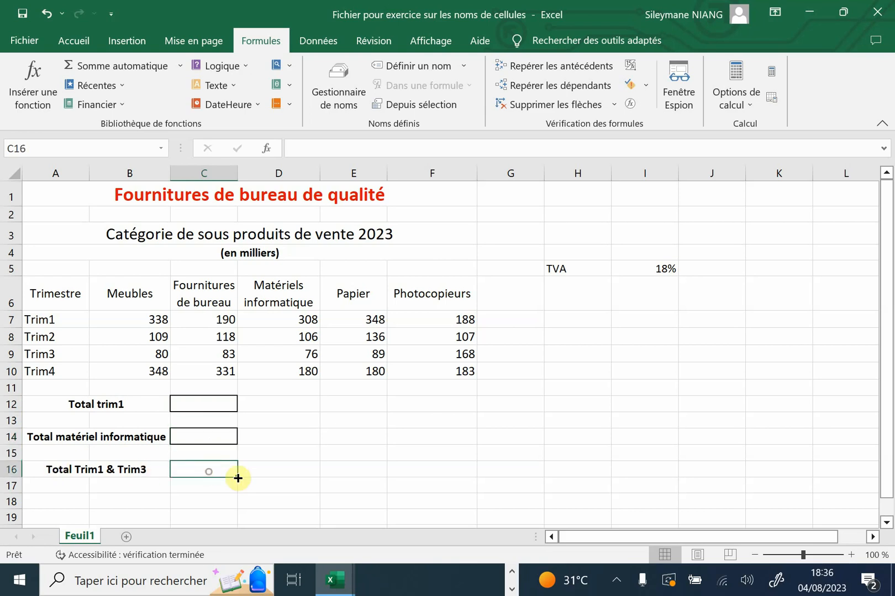
{"action": "left_click", "coordinate": [293, 419]}
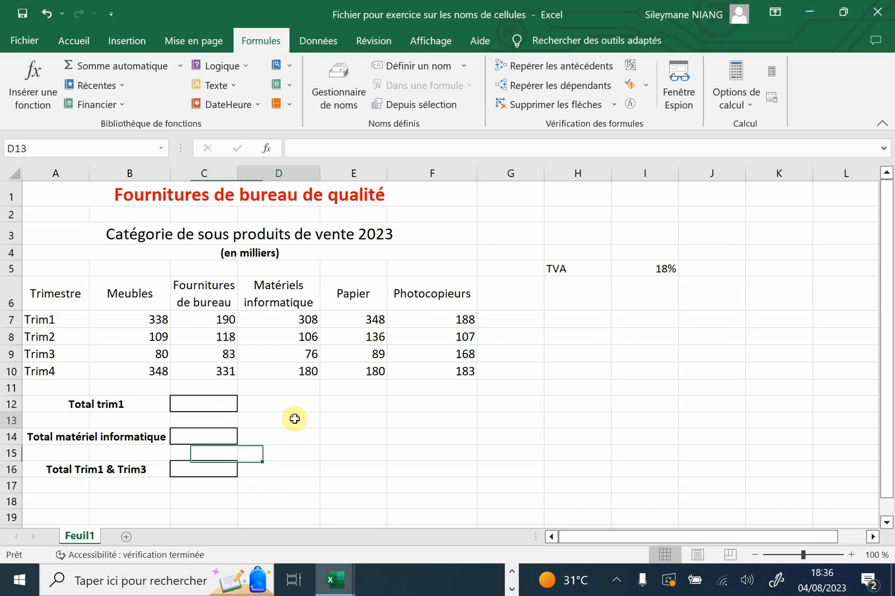
Total the Trim1 sales in cell C12 with the formula =SOMME(B7:F7)
{"action": "left_click", "coordinate": [206, 405]}
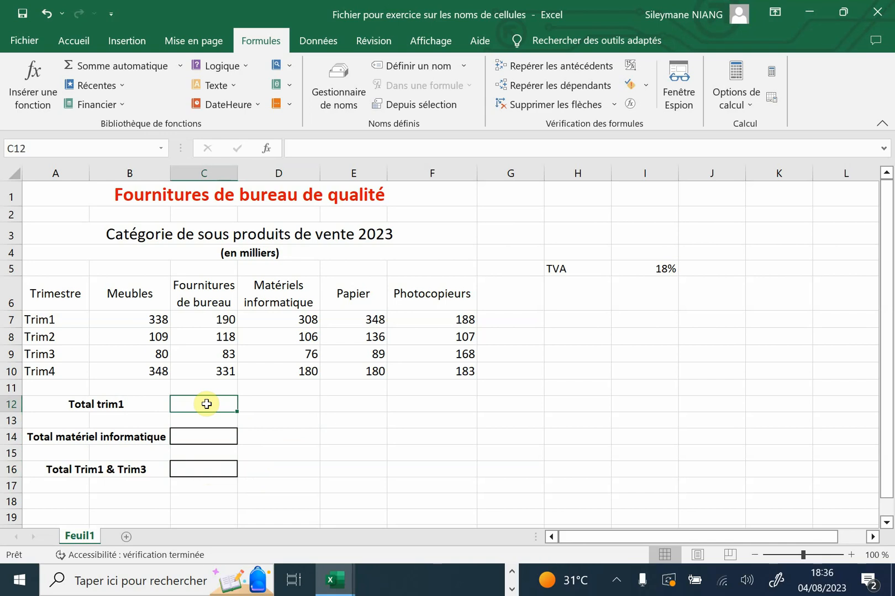
{"action": "type", "text": "=somm"}
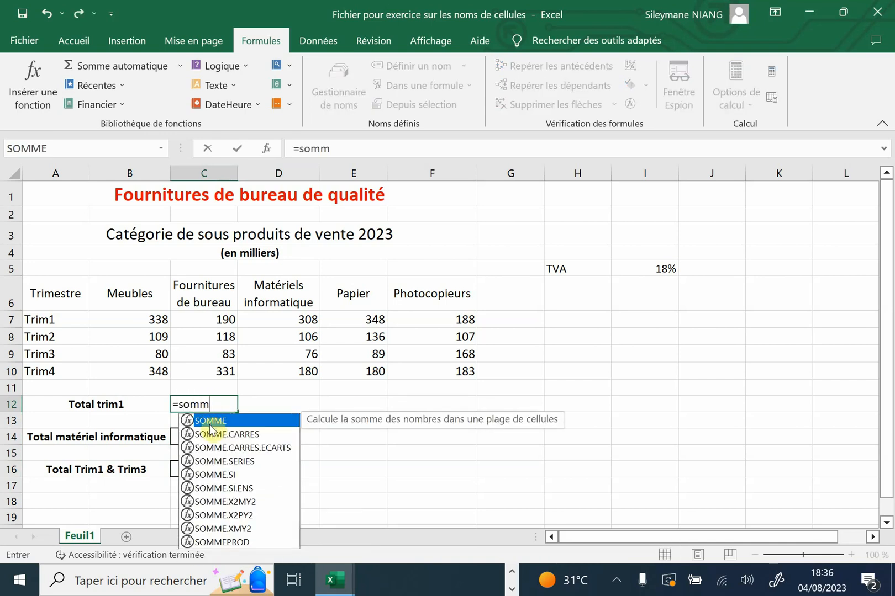
{"action": "double_click", "coordinate": [215, 426]}
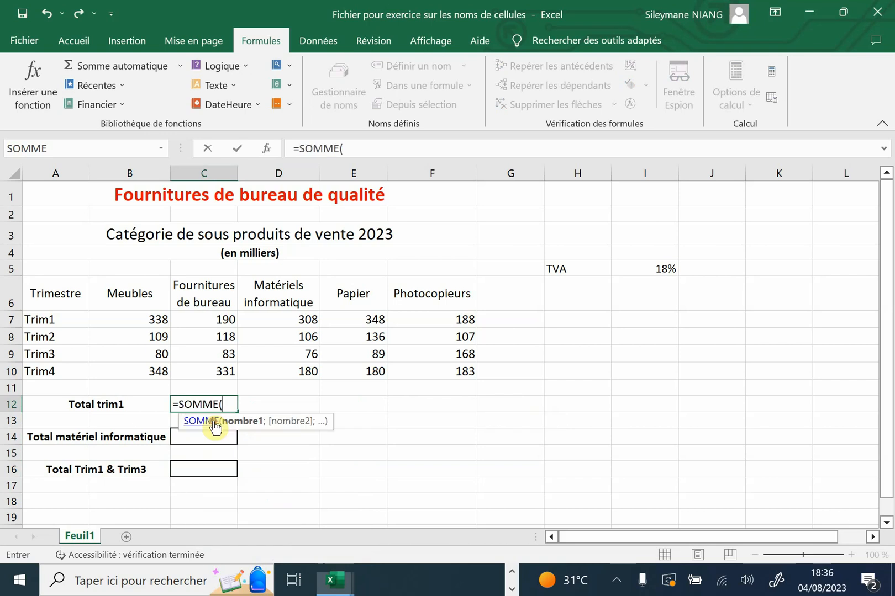
{"action": "left_click", "coordinate": [134, 318]}
{"action": "left_click_drag", "start_coordinate": [135, 319], "coordinate": [441, 327]}
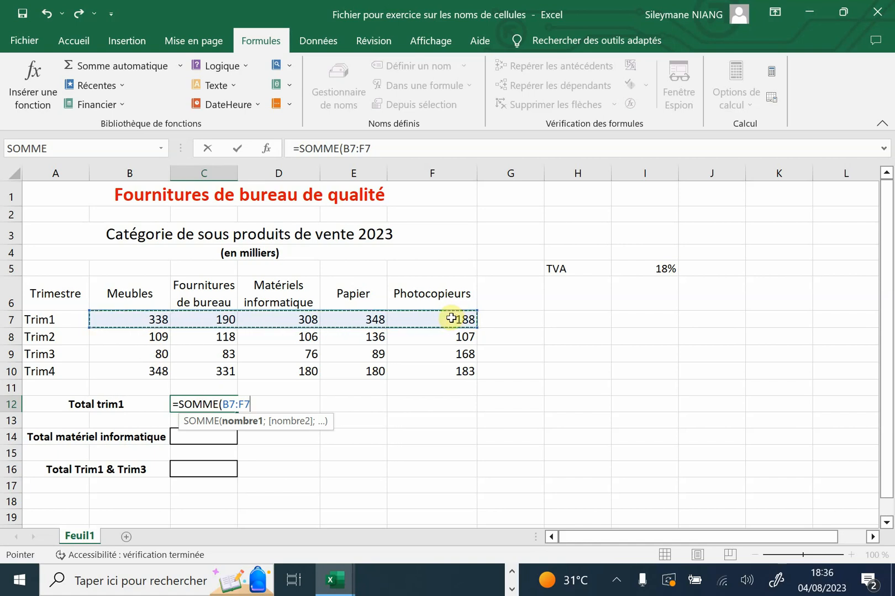
{"action": "type", "text": ")"}
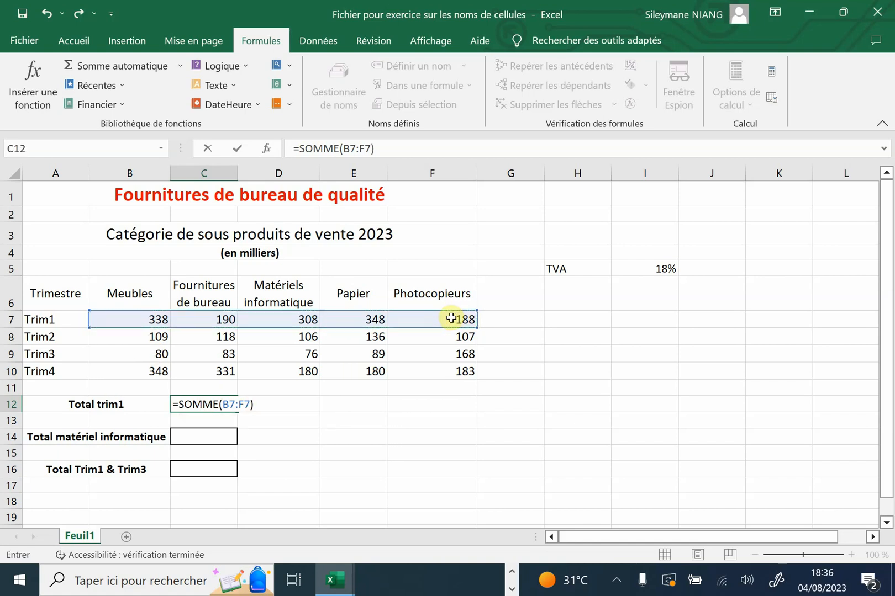
{"action": "key", "text": "Return"}
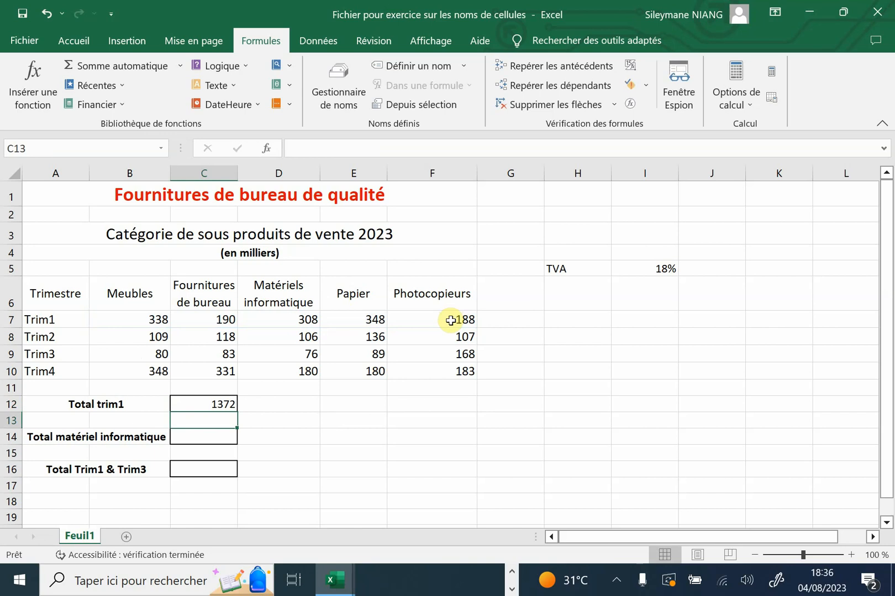
Check the Trim1 total in C12 against its source range B7:F7
{"action": "left_click", "coordinate": [353, 433]}
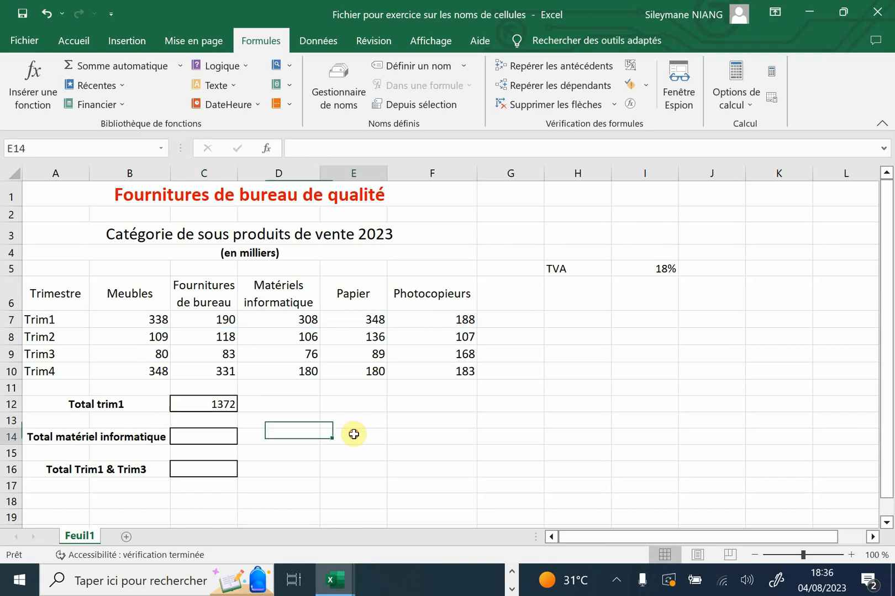
{"action": "left_click", "coordinate": [200, 404]}
{"action": "left_click", "coordinate": [301, 413]}
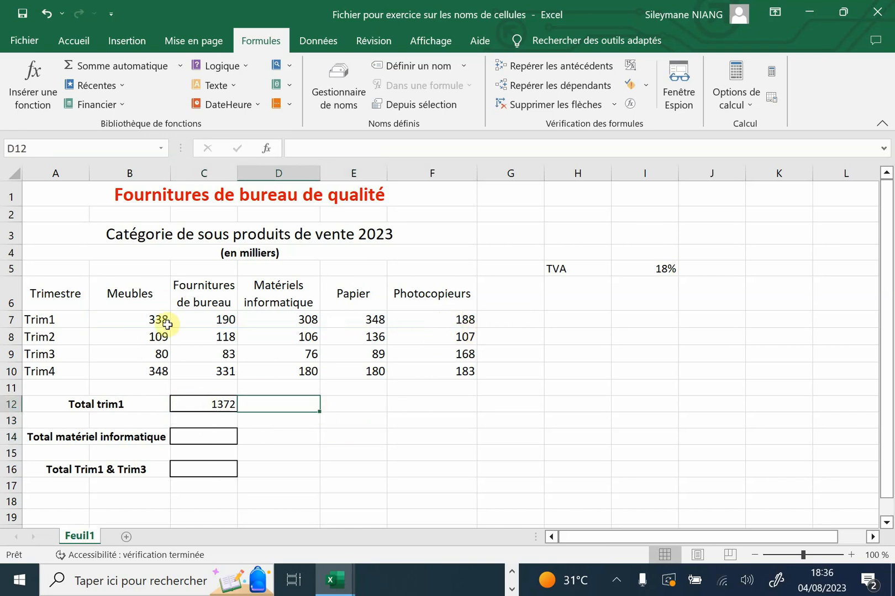
{"action": "left_click_drag", "start_coordinate": [97, 316], "coordinate": [454, 322]}
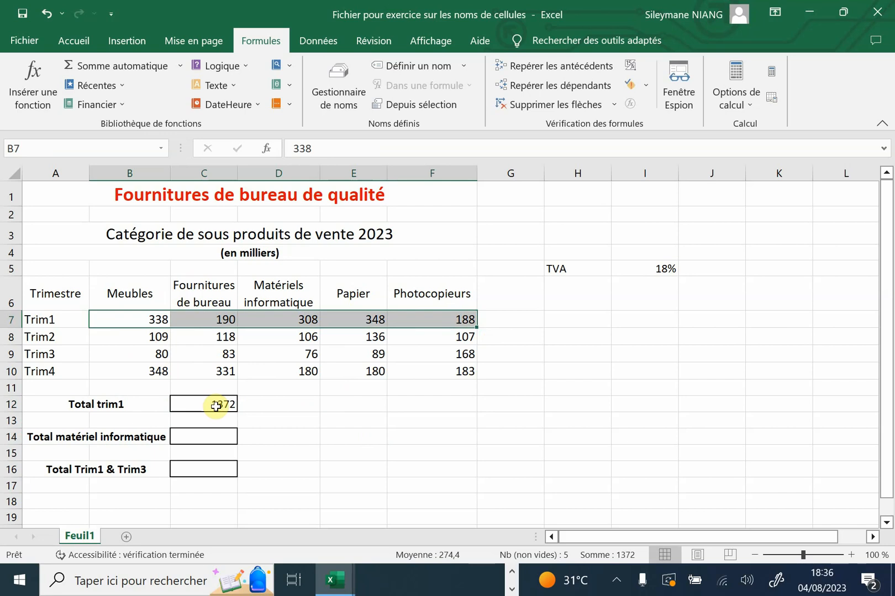
Clear the contents of the Trim1 total cell C12
{"action": "left_click", "coordinate": [260, 406]}
{"action": "right_click", "coordinate": [225, 407]}
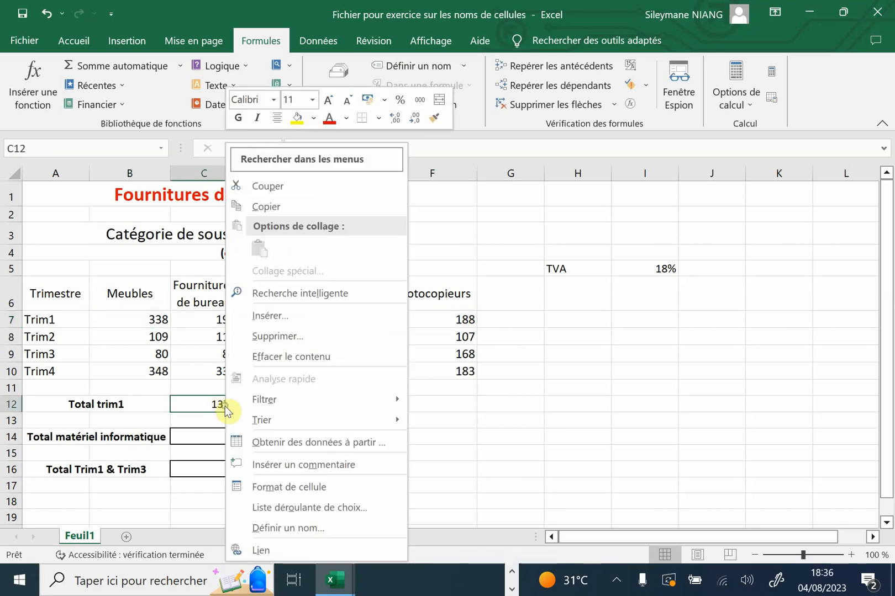
{"action": "left_click", "coordinate": [279, 356]}
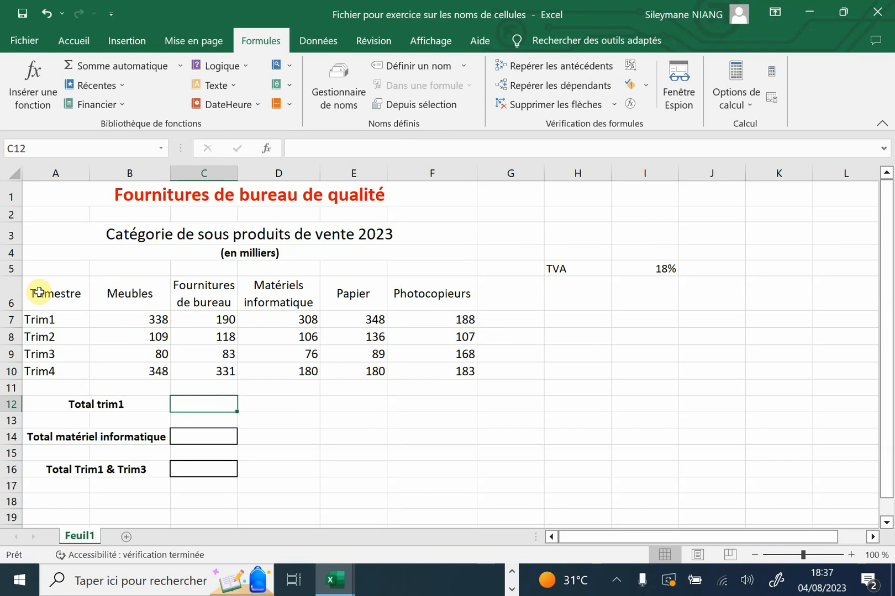
Create range names from the table A6:F10, using its top row and left column as the names
{"action": "left_click_drag", "start_coordinate": [38, 292], "coordinate": [424, 372]}
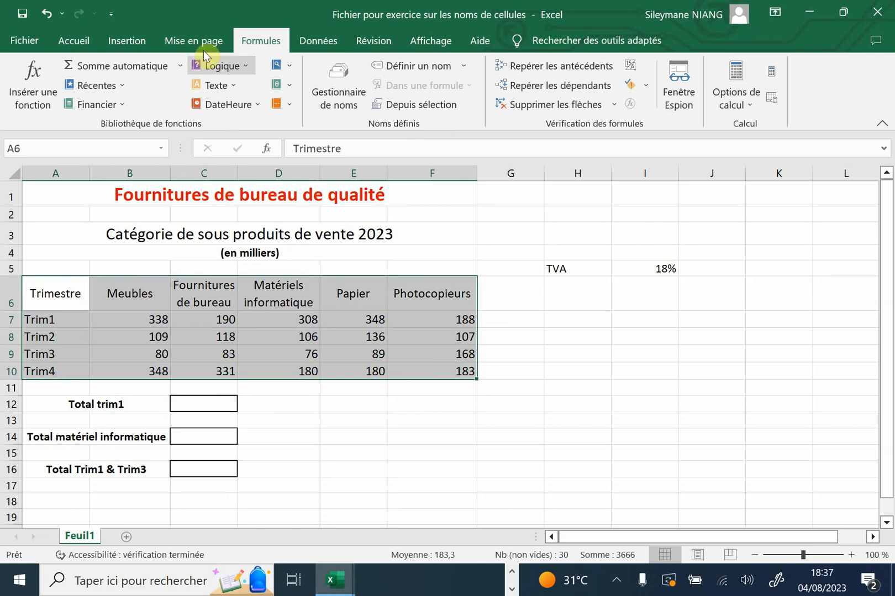
{"action": "left_click", "coordinate": [78, 46]}
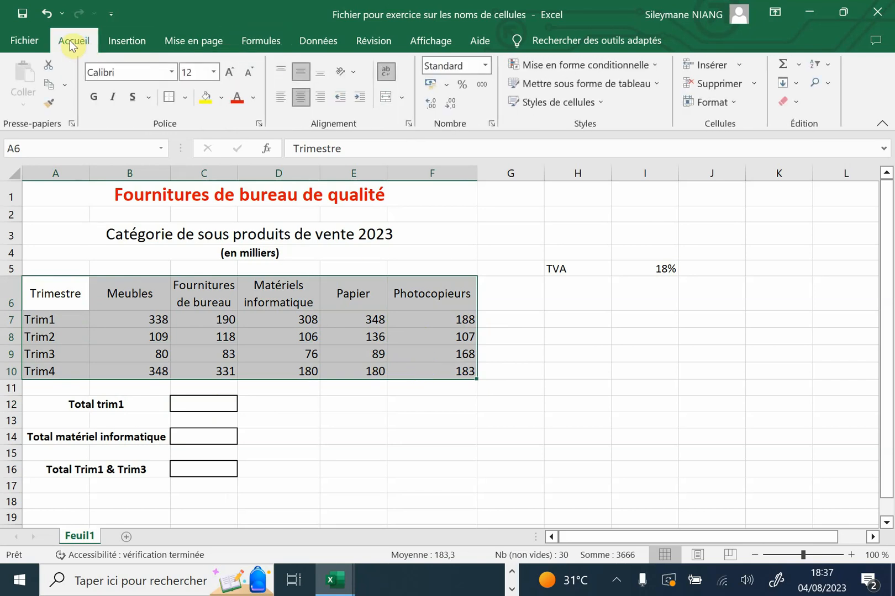
{"action": "left_click", "coordinate": [259, 44]}
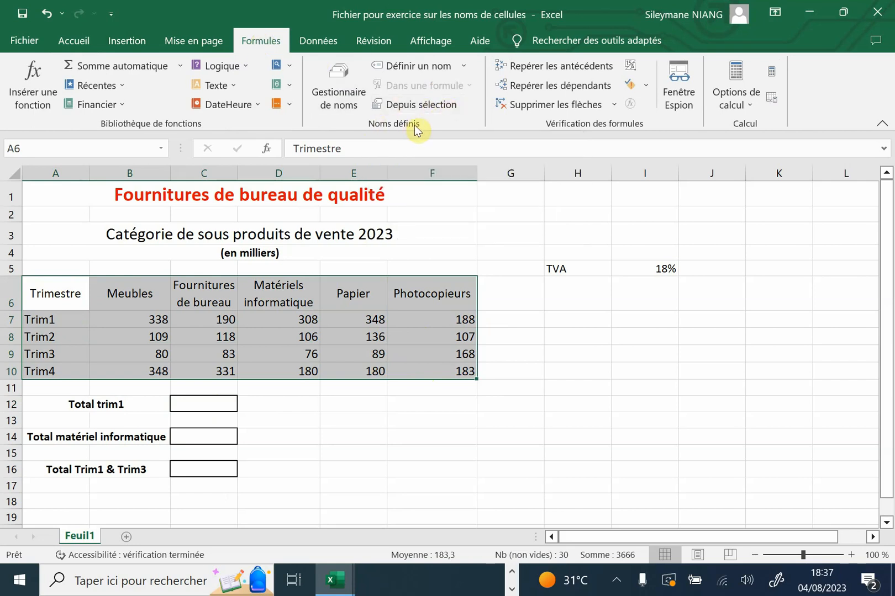
{"action": "left_click", "coordinate": [438, 104]}
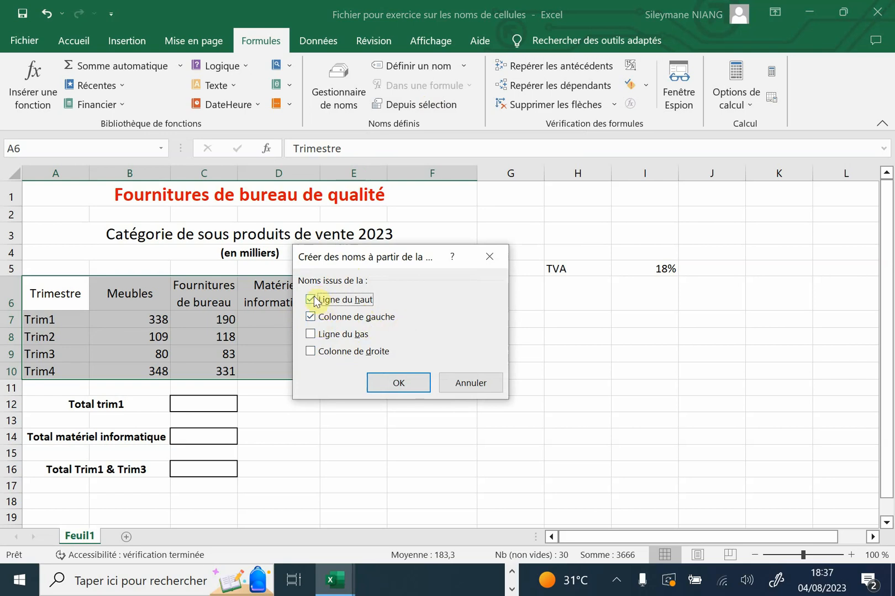
{"action": "left_click", "coordinate": [402, 388]}
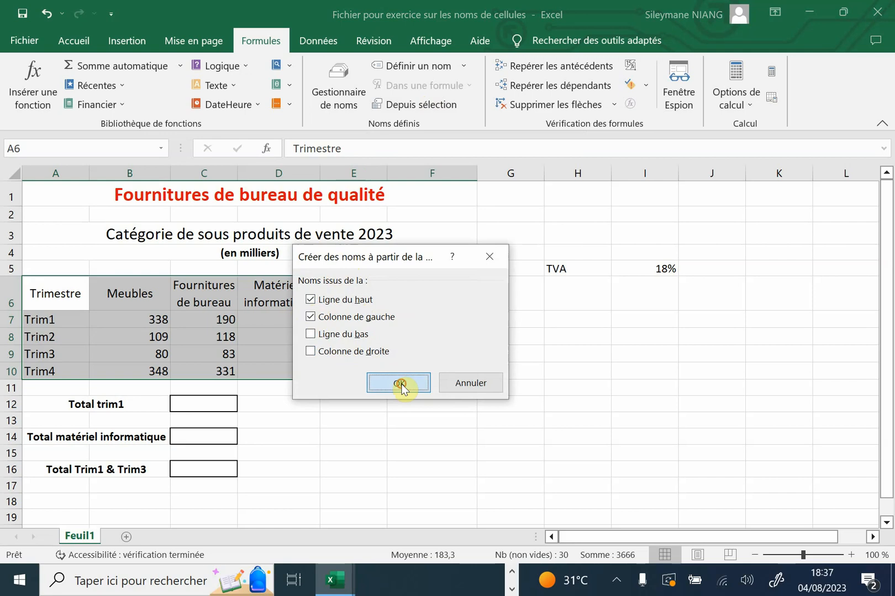
Check which cells the names Fournitures_de_bureau, Papier and Trim1 cover by going to each named range
{"action": "left_click", "coordinate": [330, 320]}
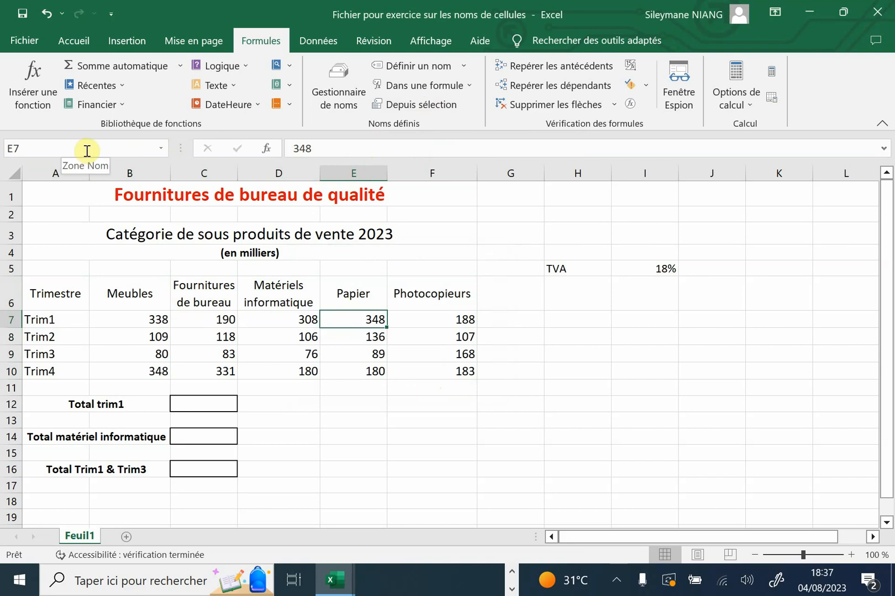
{"action": "left_click", "coordinate": [164, 149]}
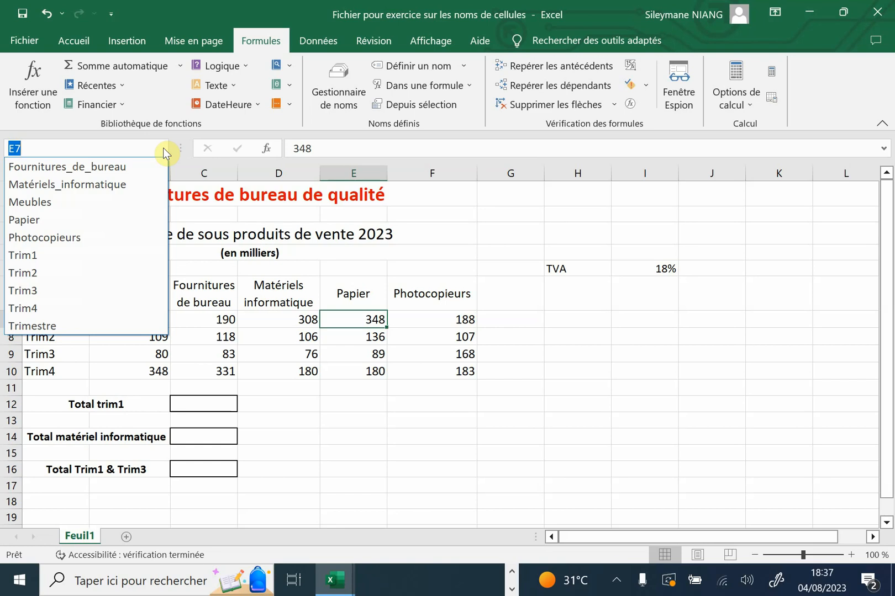
{"action": "left_click", "coordinate": [78, 168]}
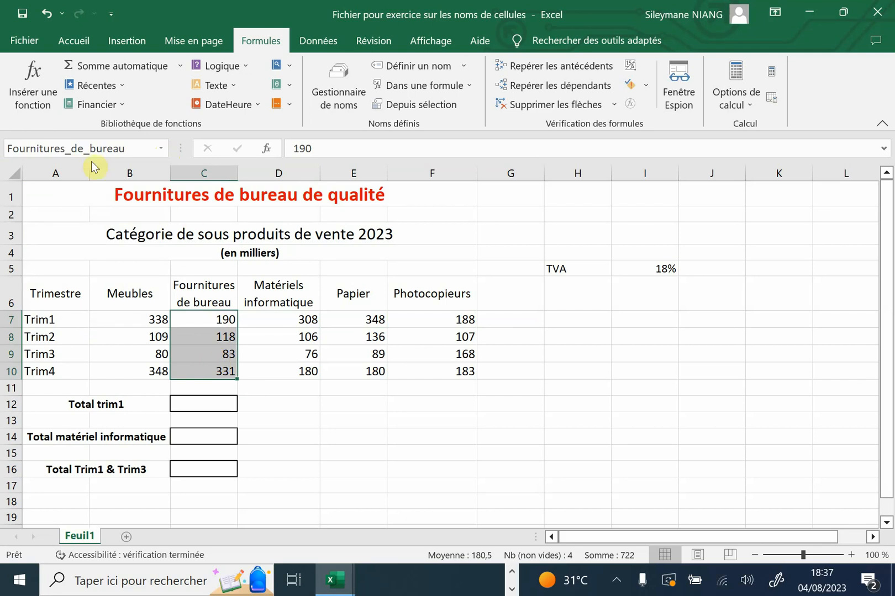
{"action": "left_click", "coordinate": [161, 148]}
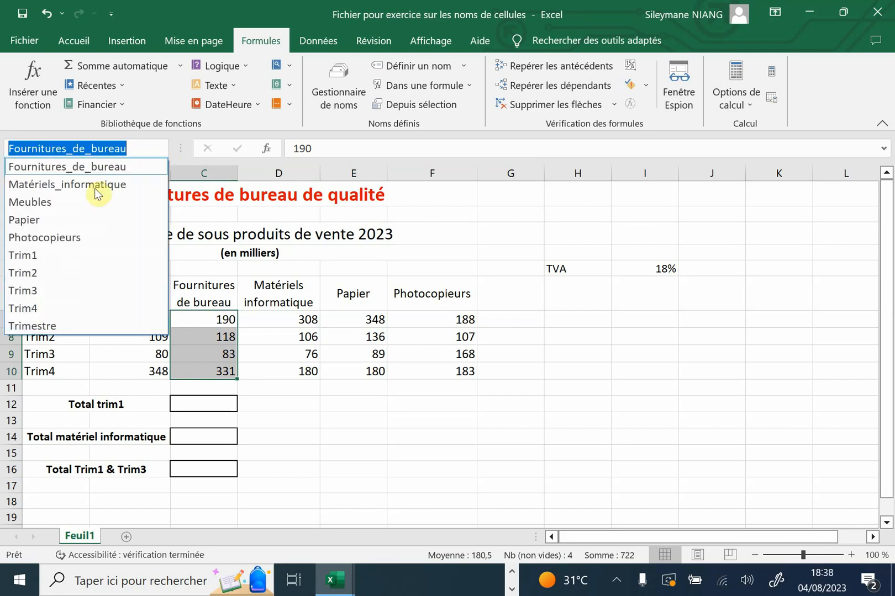
{"action": "left_click", "coordinate": [33, 221]}
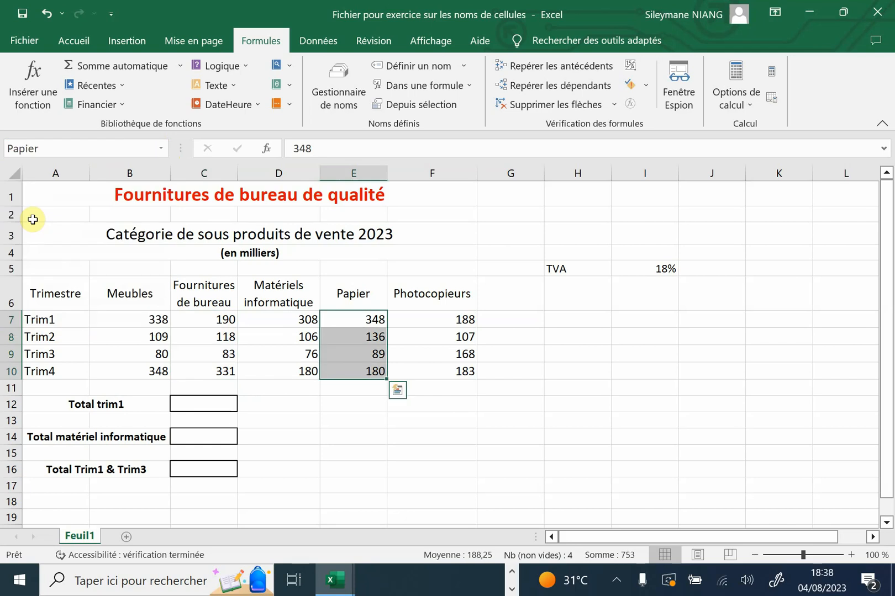
{"action": "left_click", "coordinate": [161, 149]}
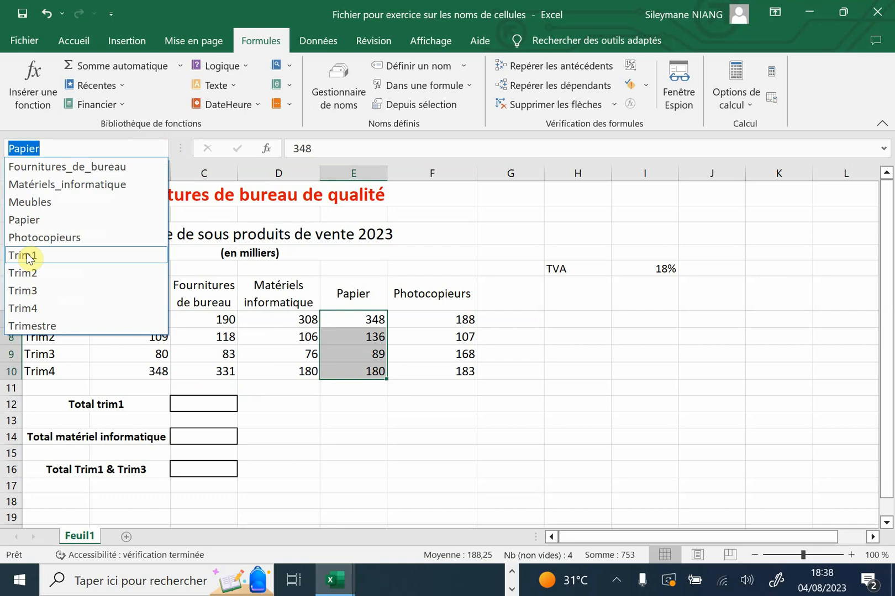
{"action": "left_click", "coordinate": [27, 255]}
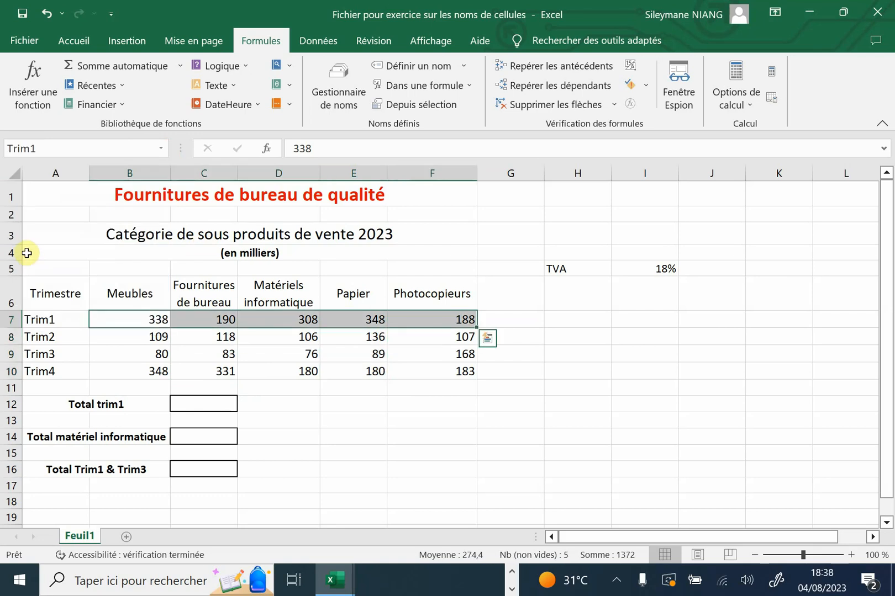
Total the first quarter in cell C12 with =SOMME(Trim1), inserting the defined name Trim1 as the argument
{"action": "left_click", "coordinate": [215, 407]}
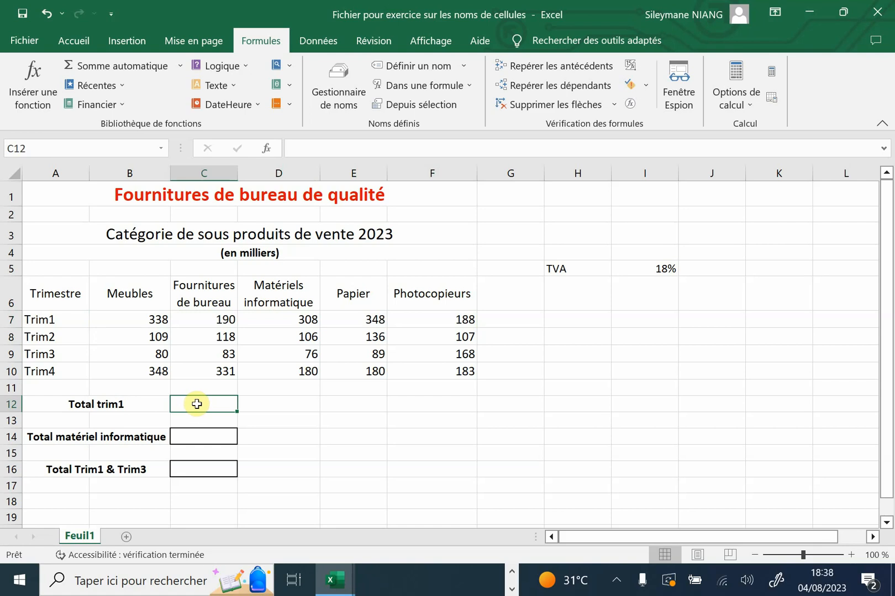
{"action": "type", "text": "=somm"}
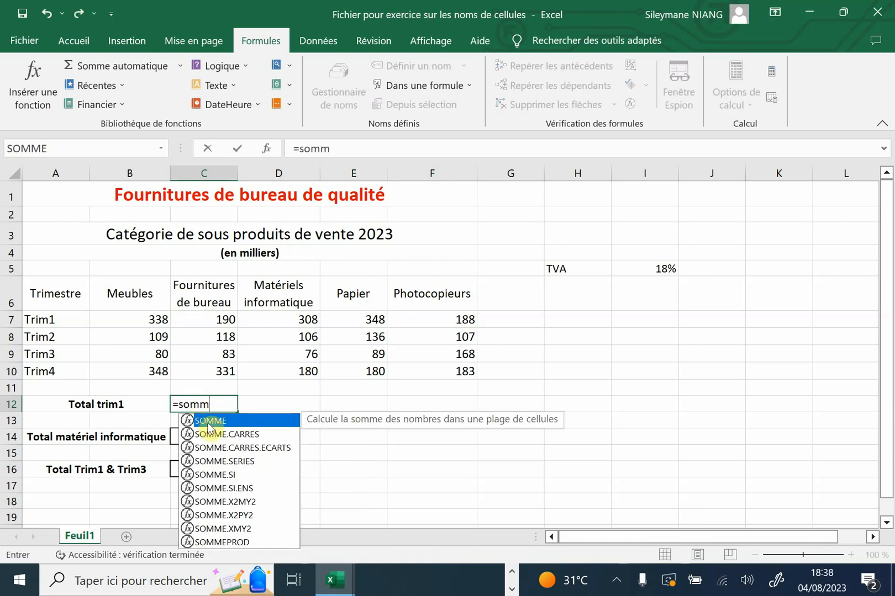
{"action": "double_click", "coordinate": [212, 421]}
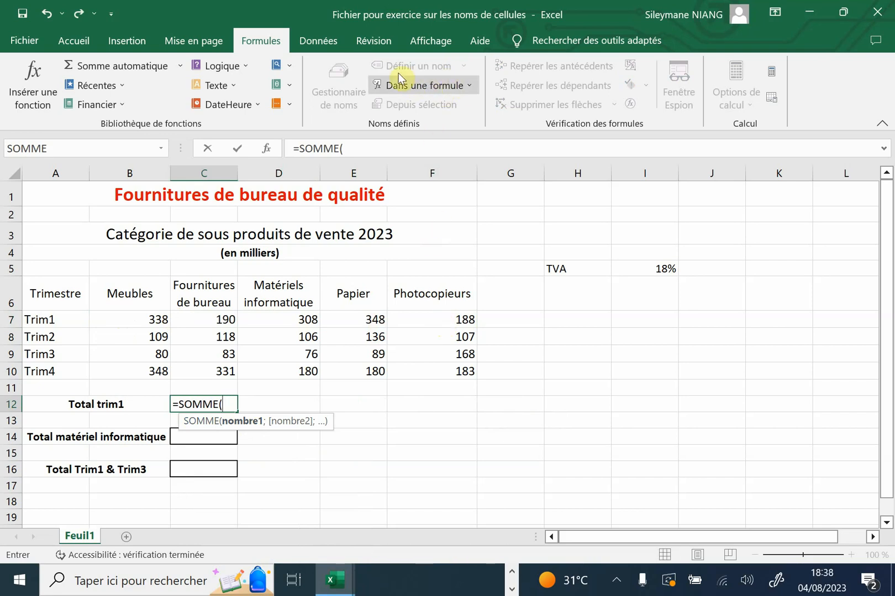
{"action": "left_click", "coordinate": [451, 87]}
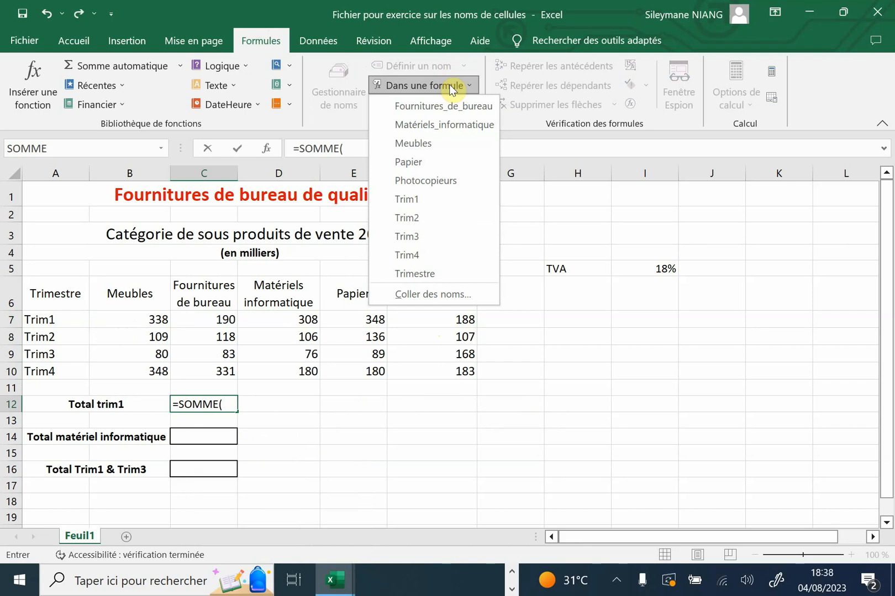
{"action": "left_click", "coordinate": [414, 200]}
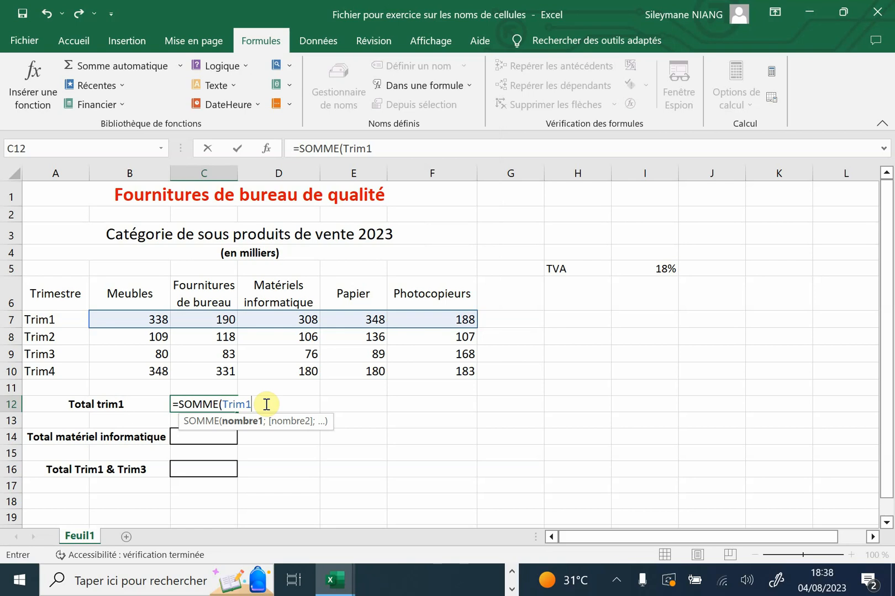
{"action": "type", "text": ")"}
{"action": "key", "text": "Return"}
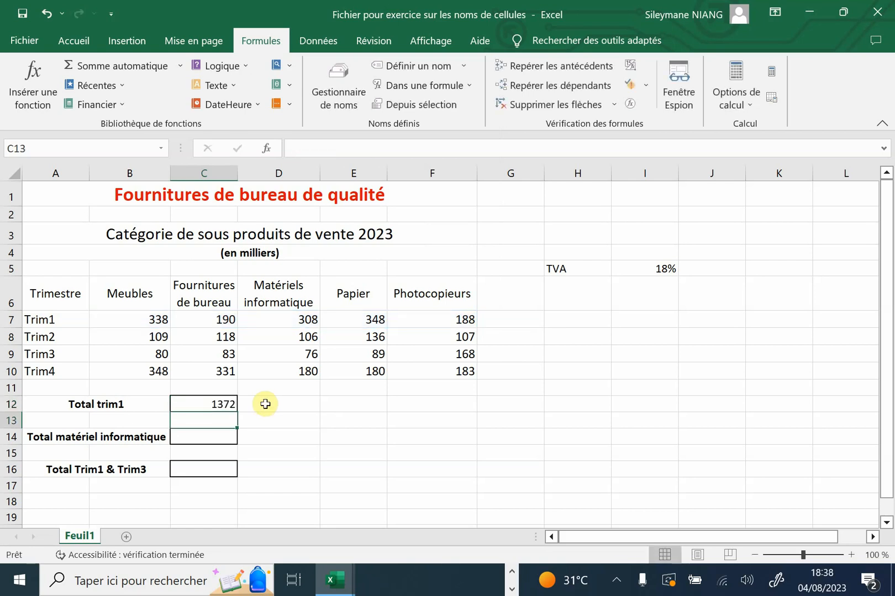
Total the computer equipment sales in cell C14 with =SOMME(Matériels_informatique), choosing the argument from the names available for formulas
{"action": "left_click", "coordinate": [223, 439]}
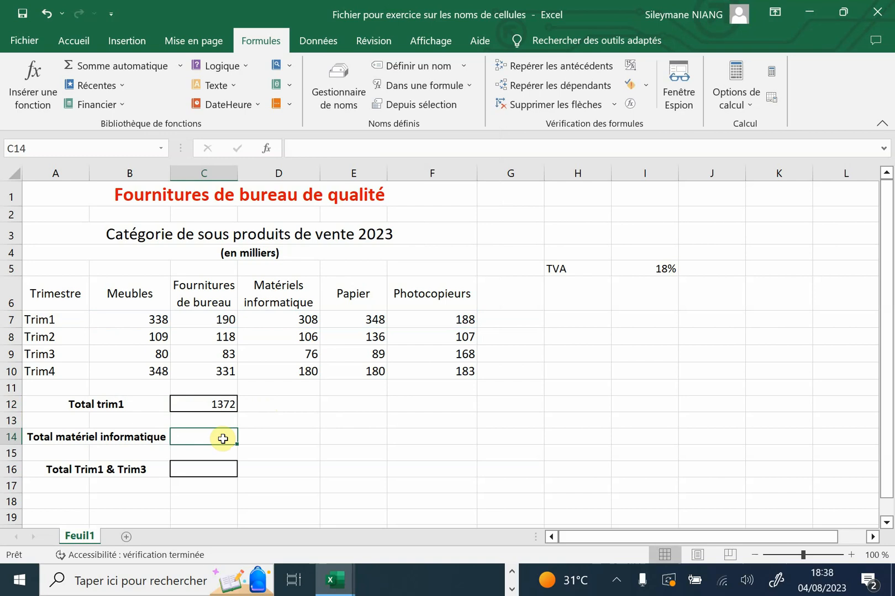
{"action": "double_click", "coordinate": [222, 438]}
{"action": "type", "text": "=somm"}
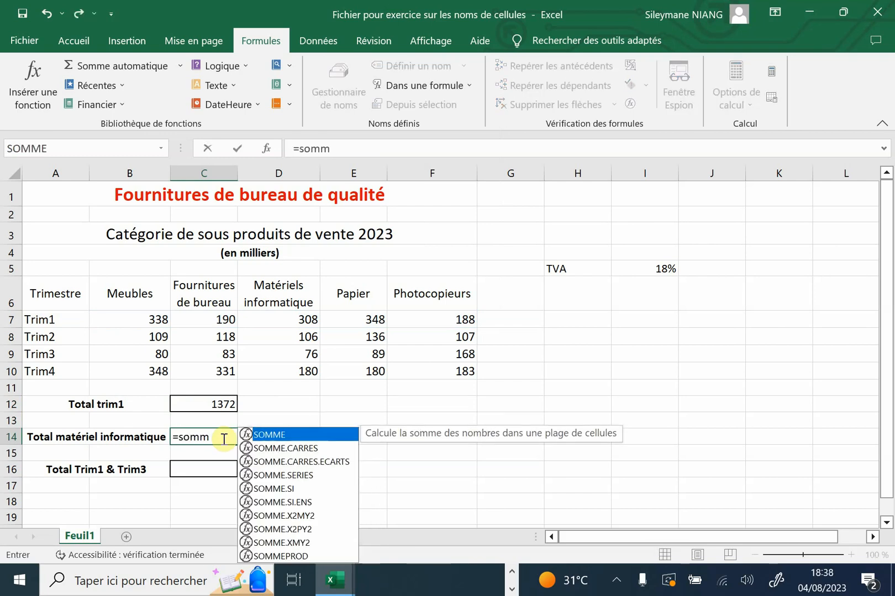
{"action": "double_click", "coordinate": [270, 437]}
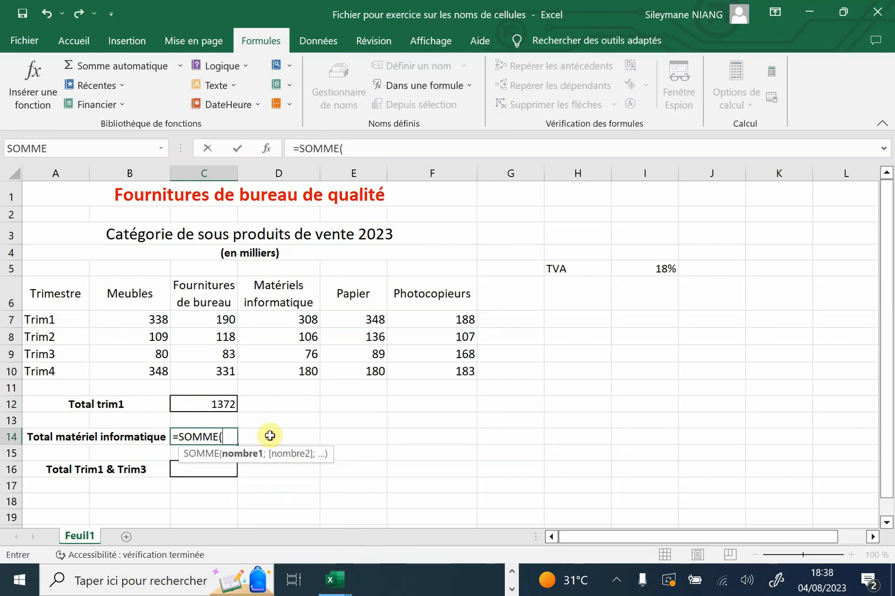
{"action": "left_click", "coordinate": [429, 89]}
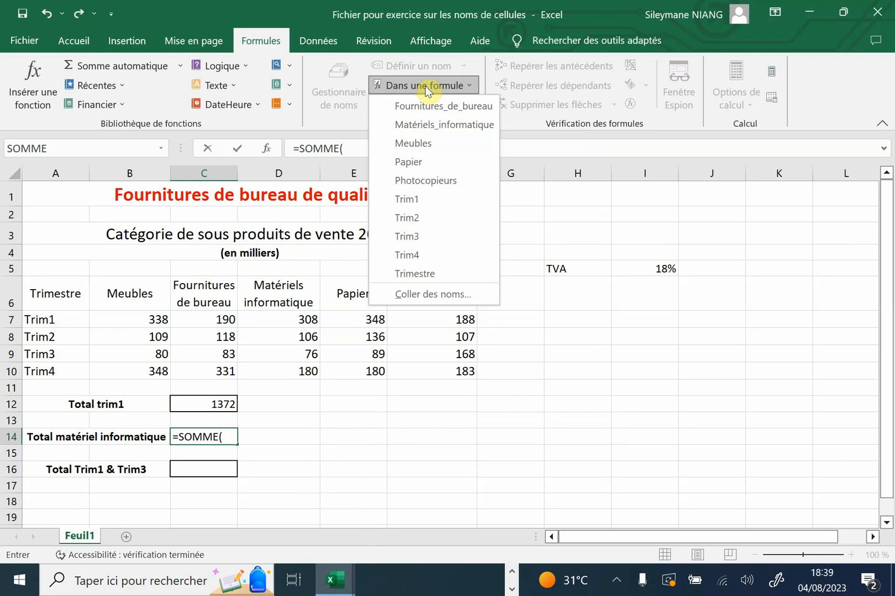
{"action": "left_click", "coordinate": [447, 126]}
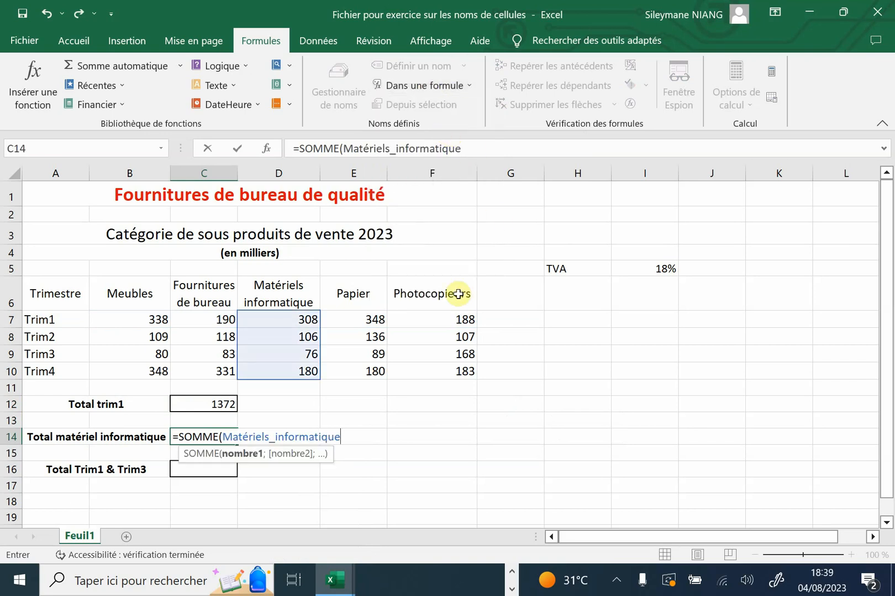
{"action": "type", "text": ")"}
{"action": "key", "text": "Return"}
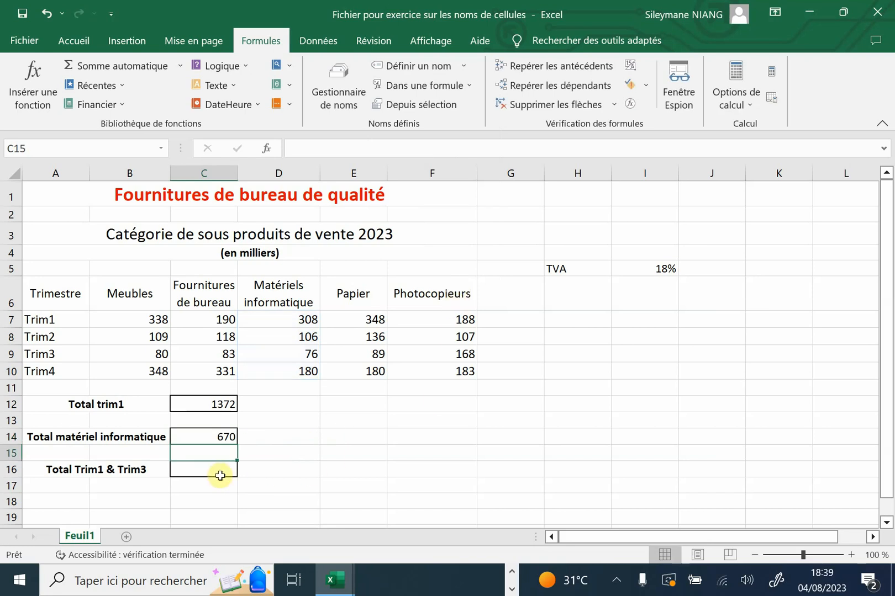
Clear the contents of the computer equipment total cell C14
{"action": "left_click", "coordinate": [219, 473]}
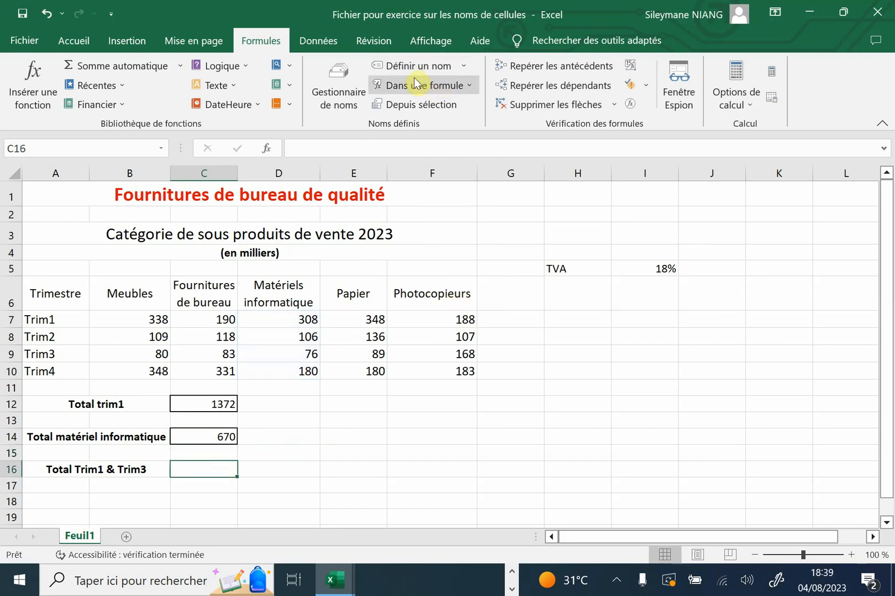
{"action": "left_click", "coordinate": [184, 468]}
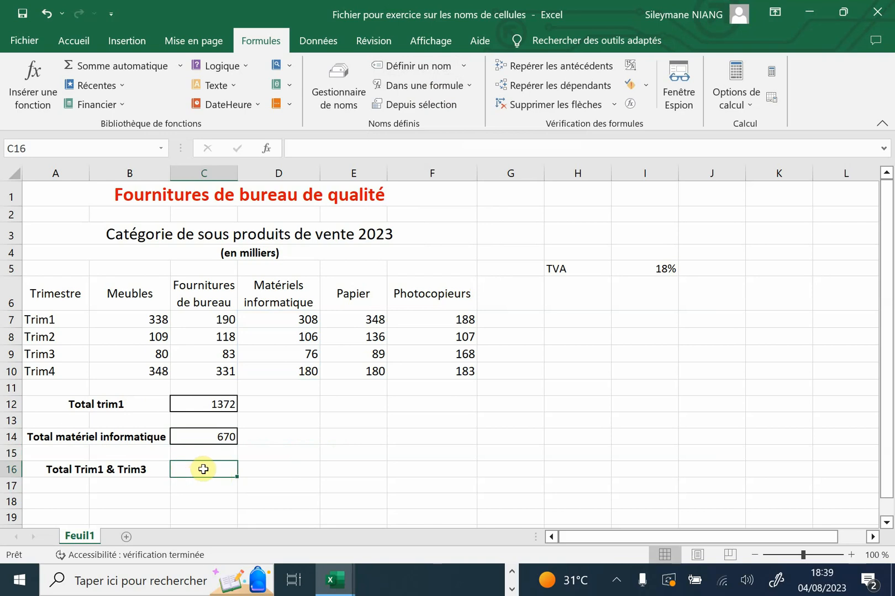
{"action": "left_click", "coordinate": [213, 436]}
{"action": "right_click", "coordinate": [212, 438]}
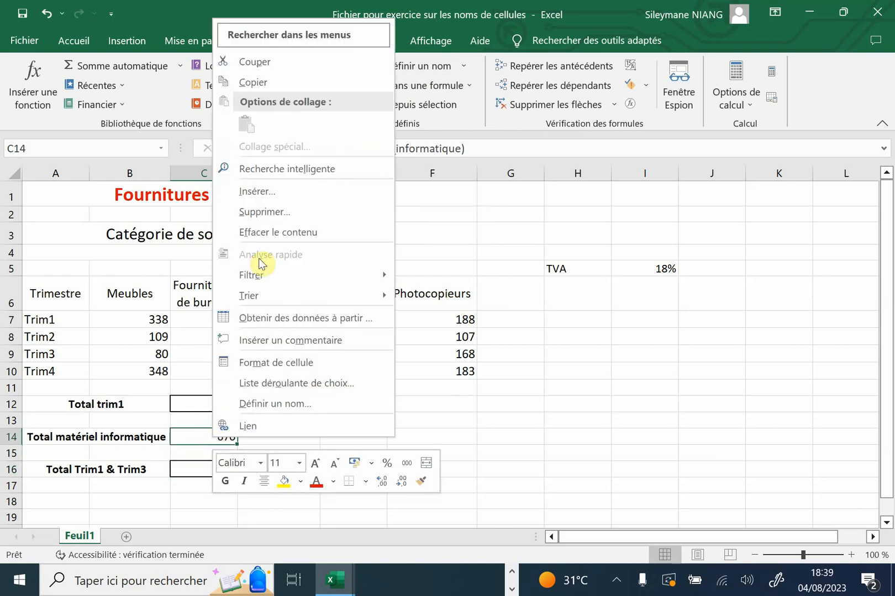
{"action": "left_click", "coordinate": [278, 232]}
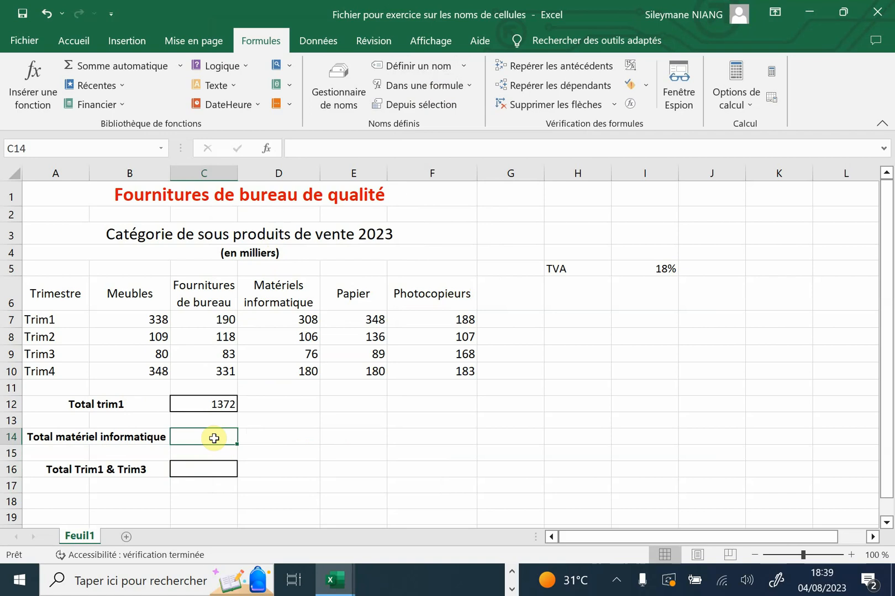
Enter =SOMME(Matériels_informatique) in cell C14, inserting the defined name through the Coller un nom dialog
{"action": "type", "text": "=somm"}
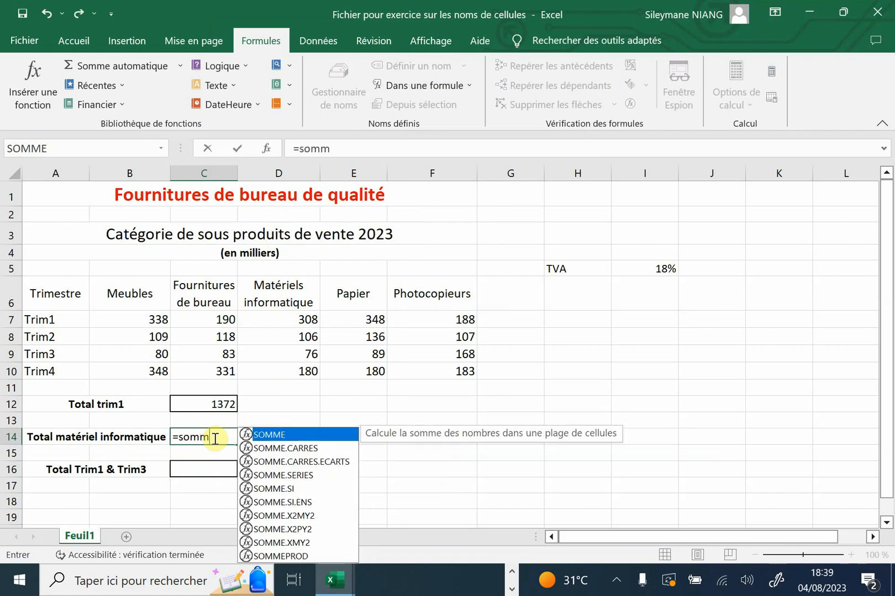
{"action": "double_click", "coordinate": [268, 435]}
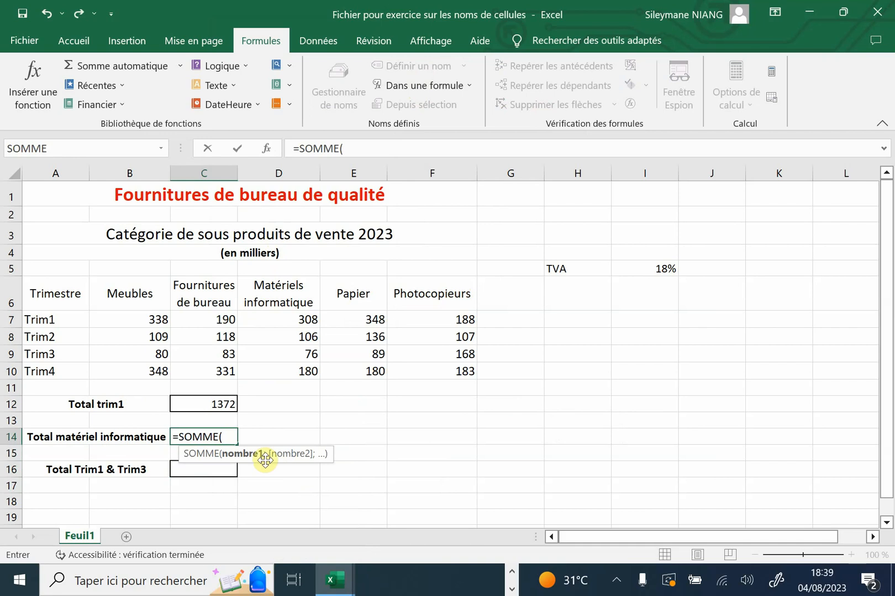
{"action": "key", "text": "F3"}
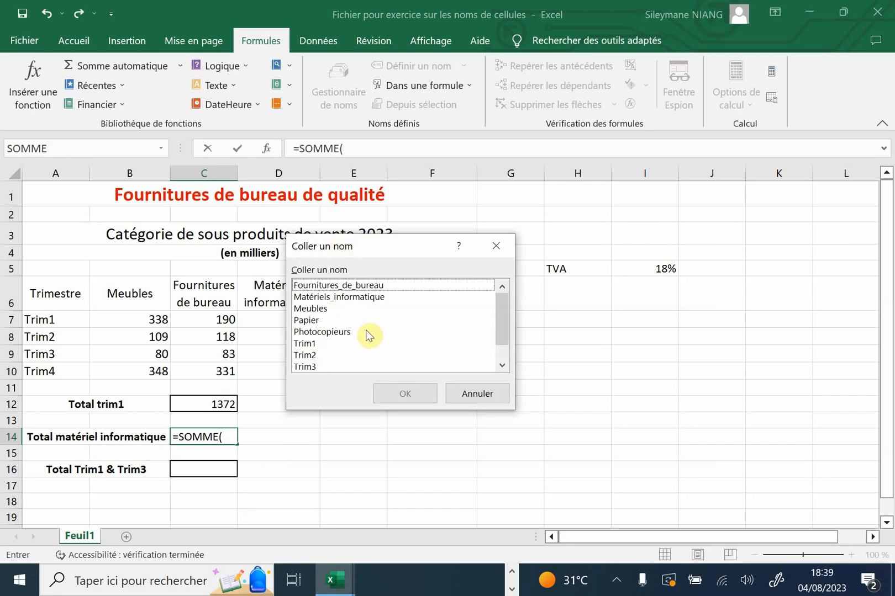
{"action": "left_click", "coordinate": [374, 298]}
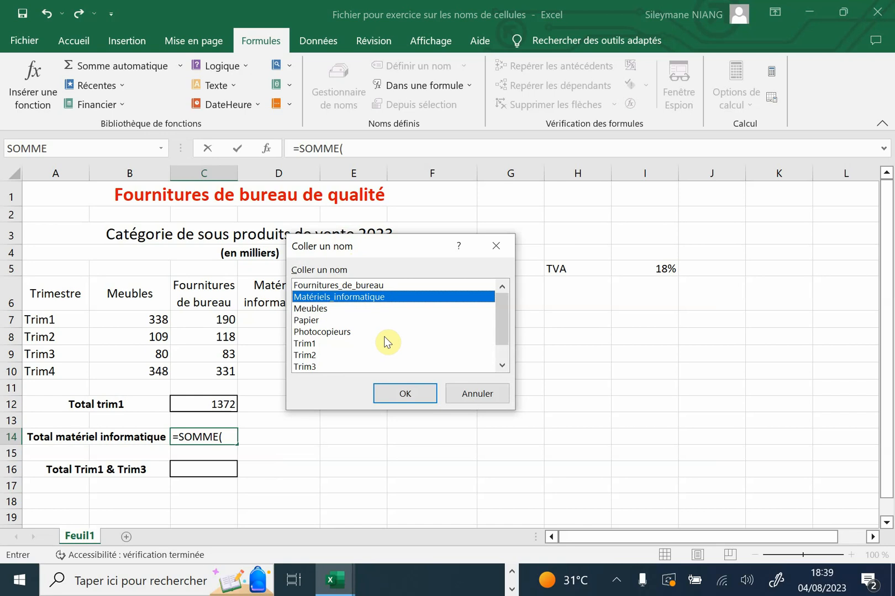
{"action": "left_click", "coordinate": [422, 396]}
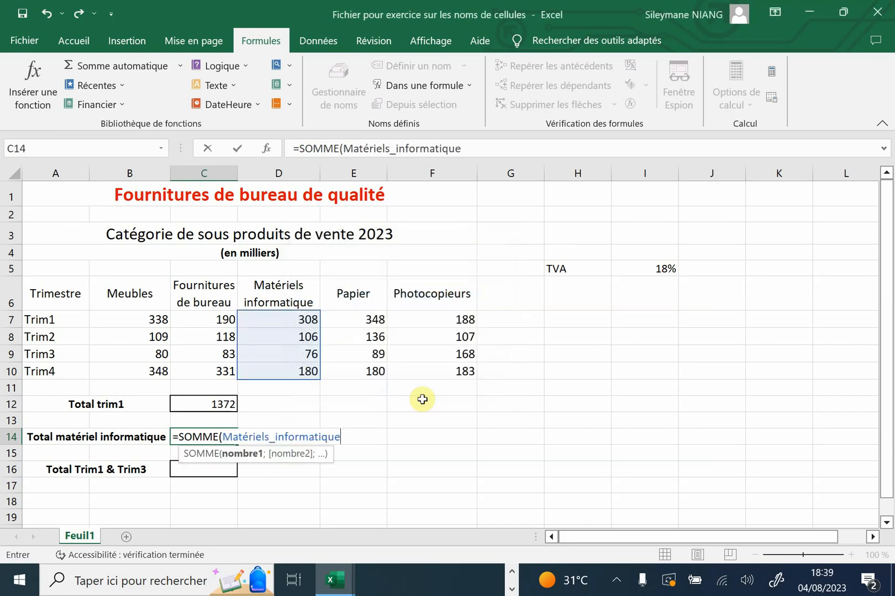
{"action": "type", "text": ")"}
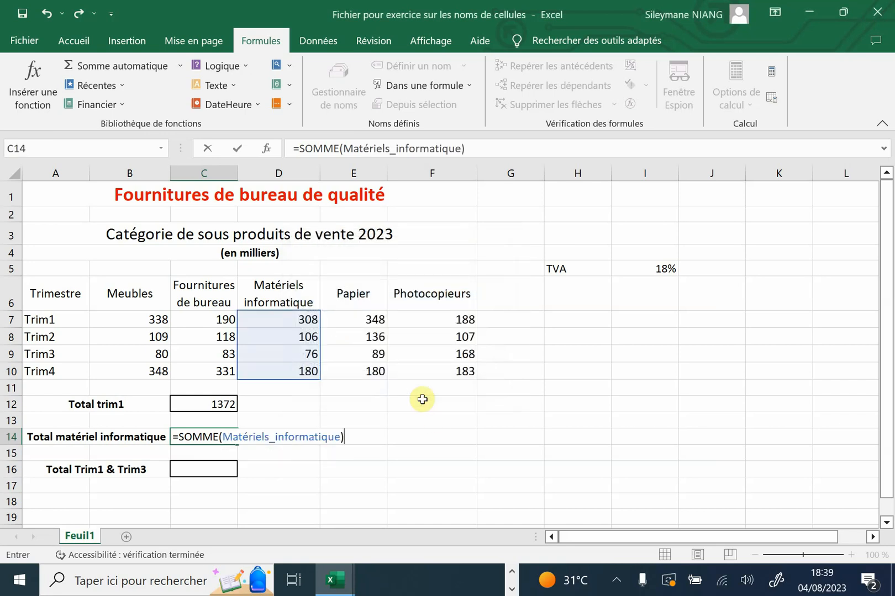
{"action": "key", "text": "Return"}
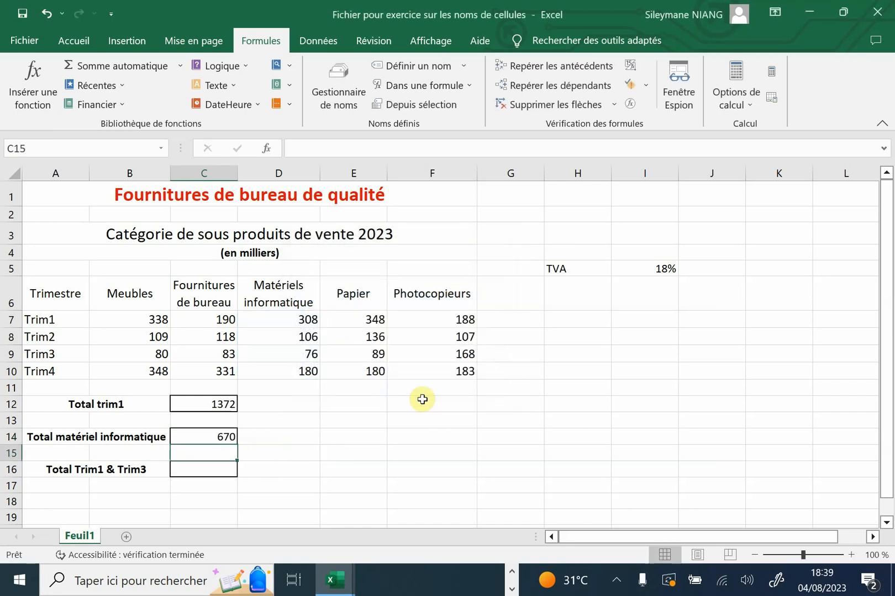
Total the first and third quarters in cell C16 with =SOMME(Trim1;Trim3), taking both names from the formula suggestions
{"action": "left_click", "coordinate": [216, 470]}
{"action": "type", "text": "=somm"}
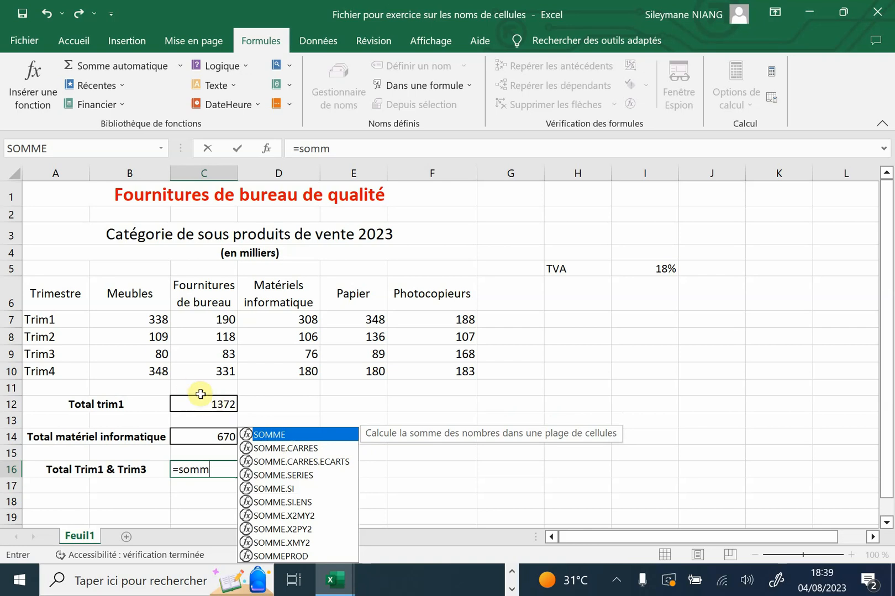
{"action": "double_click", "coordinate": [277, 436]}
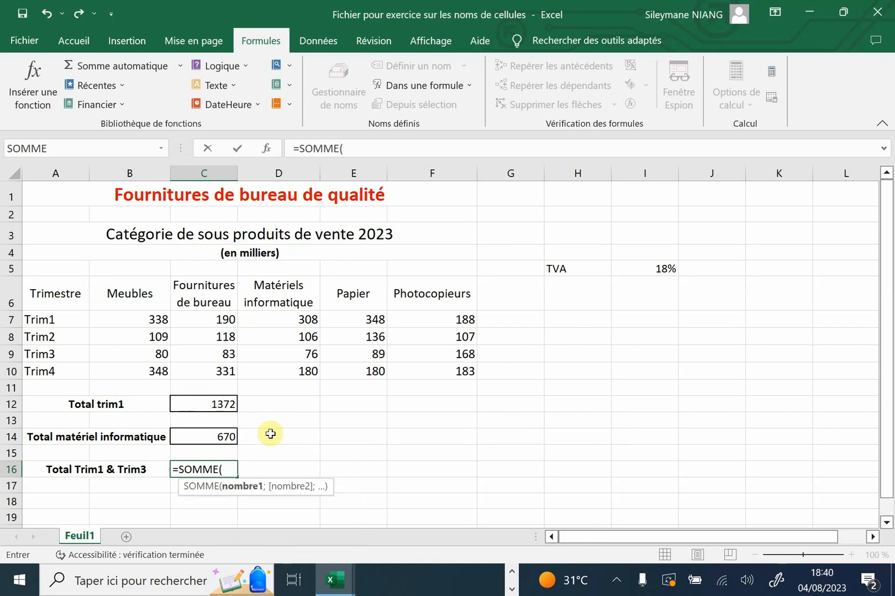
{"action": "type", "text": "Tr"}
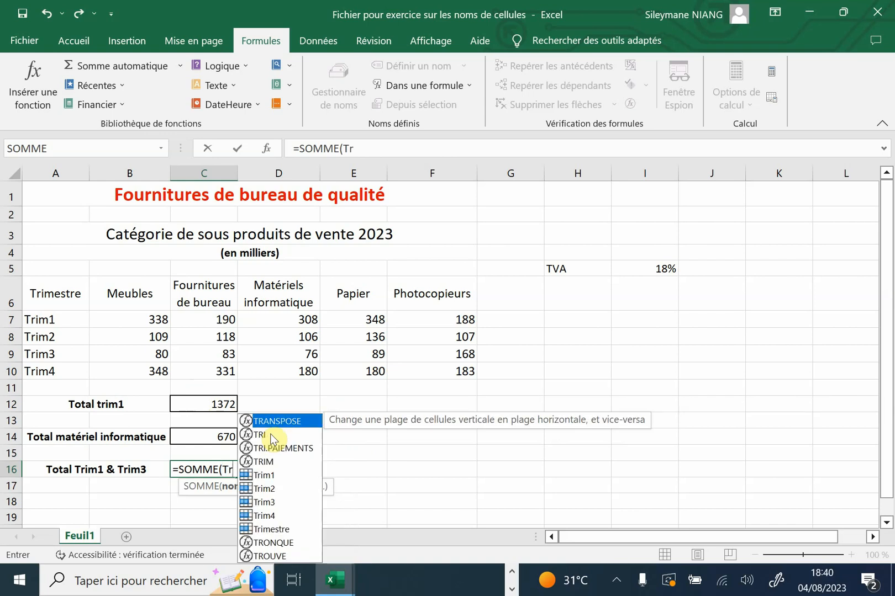
{"action": "left_click", "coordinate": [270, 476]}
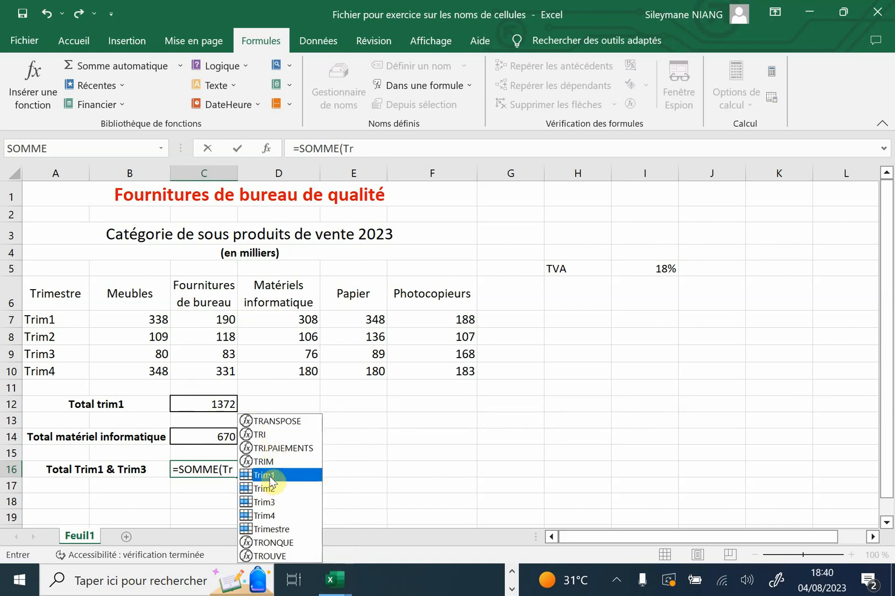
{"action": "double_click", "coordinate": [269, 476]}
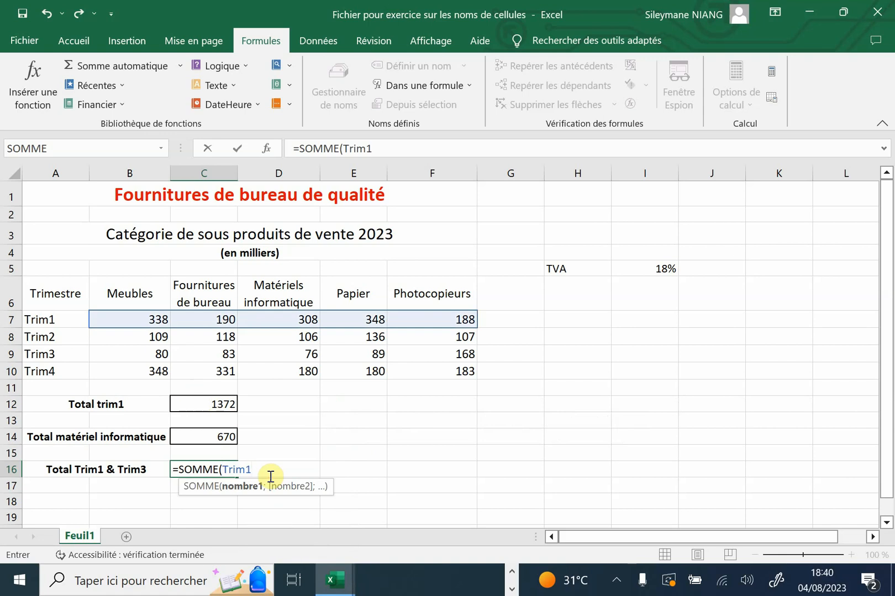
{"action": "type", "text": ";"}
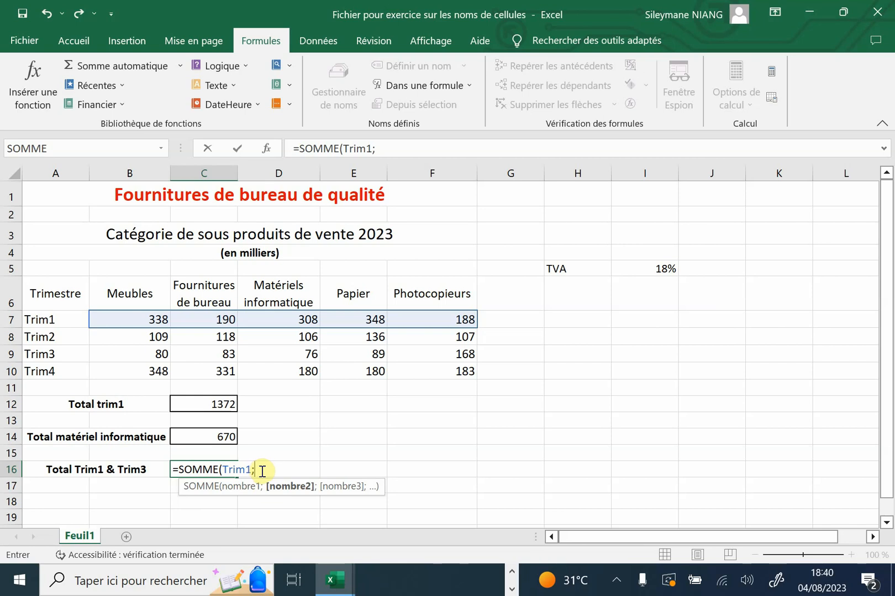
{"action": "type", "text": "Tri"}
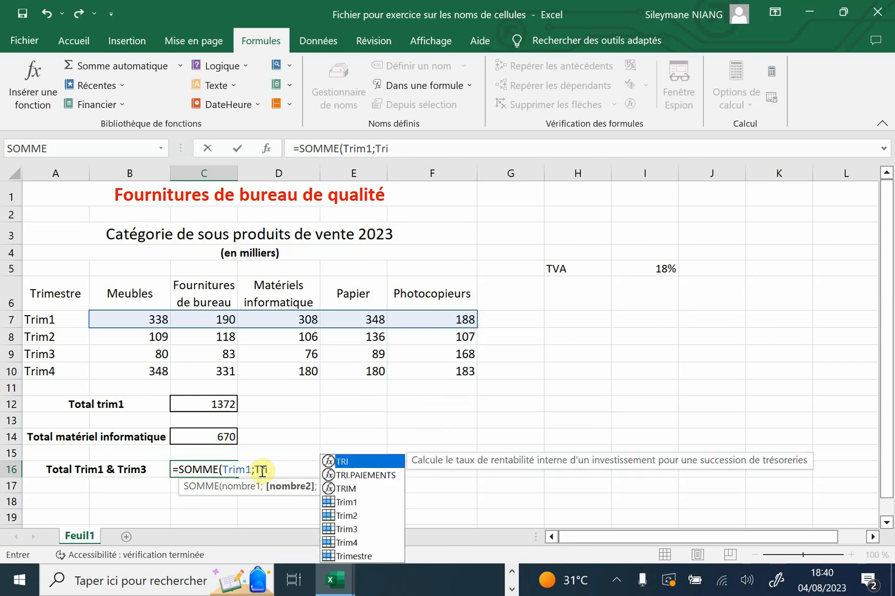
{"action": "double_click", "coordinate": [351, 531]}
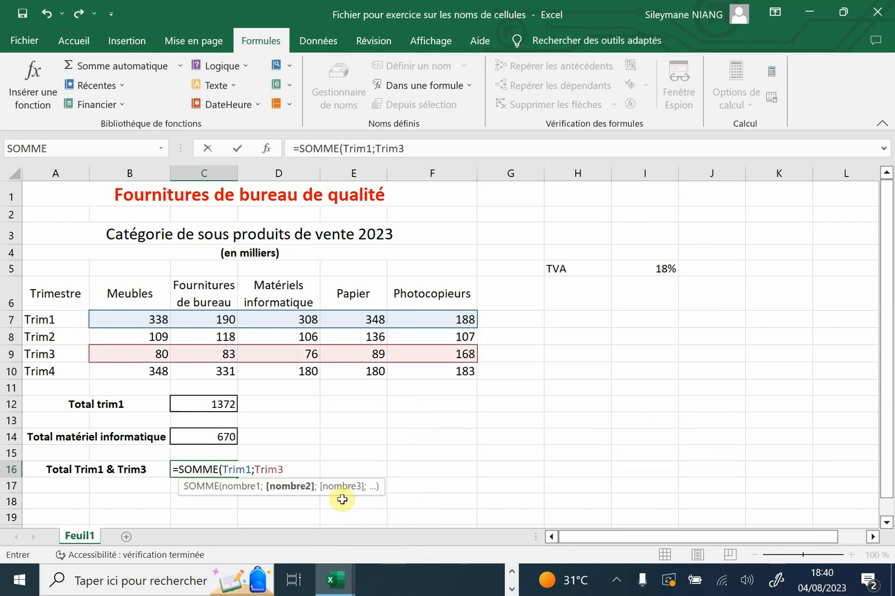
{"action": "type", "text": ")"}
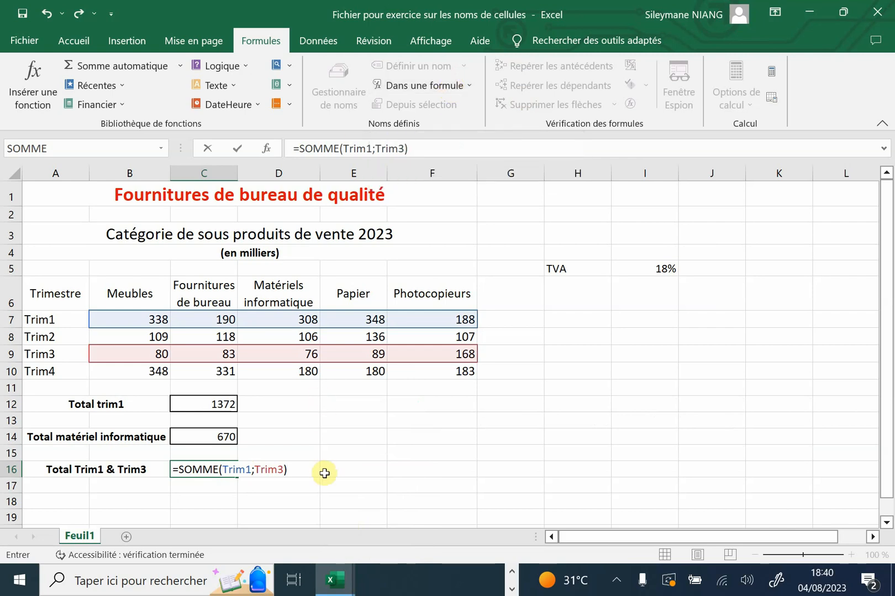
{"action": "key", "text": "Return"}
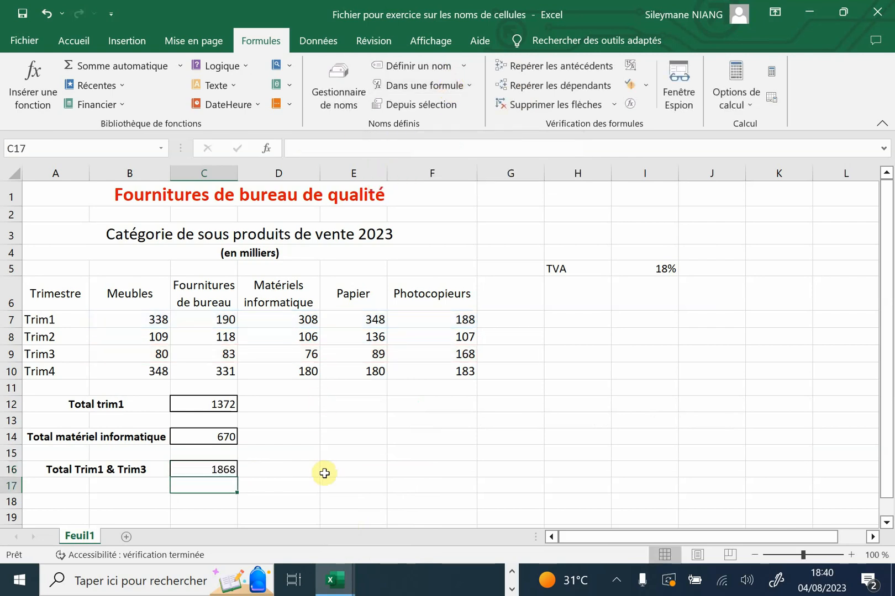
{"action": "left_click", "coordinate": [324, 473]}
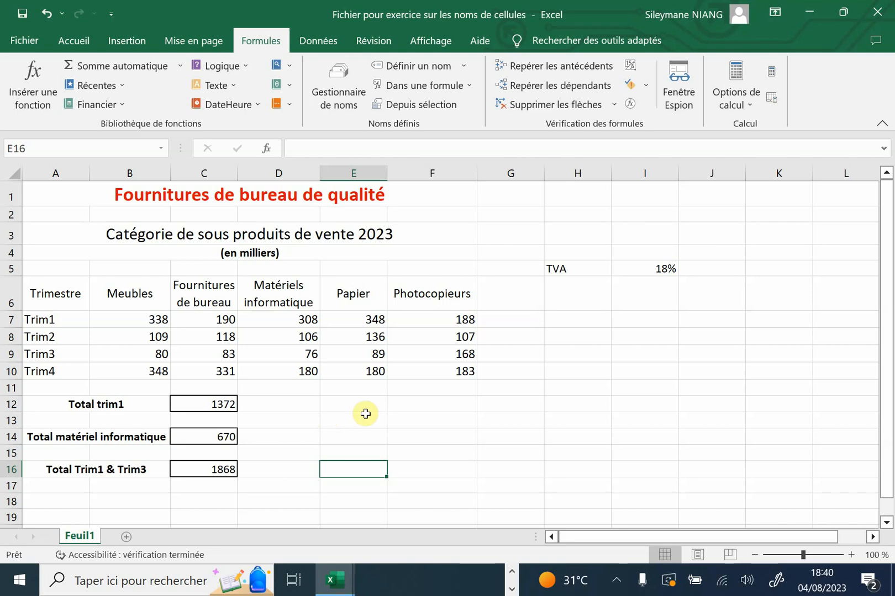
{"action": "left_click", "coordinate": [585, 275]}
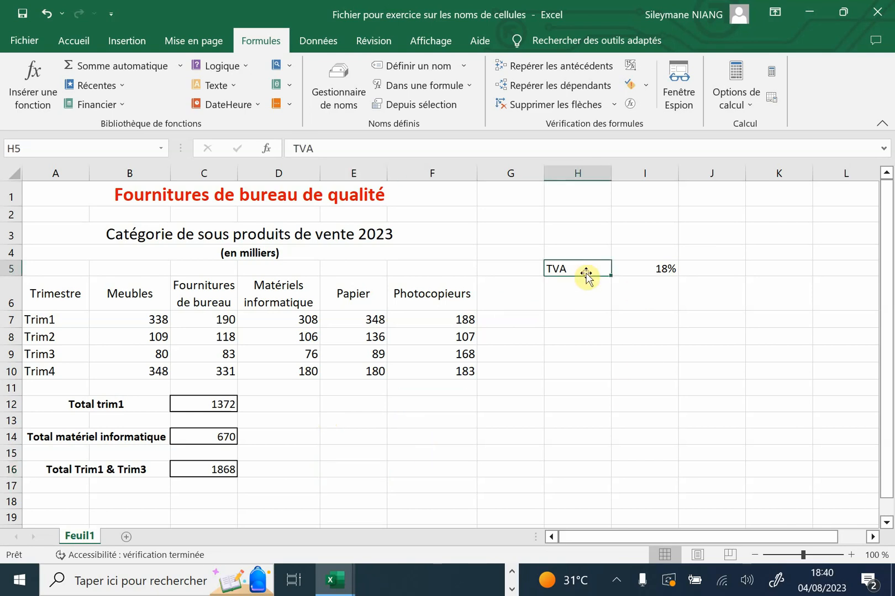
{"action": "left_click", "coordinate": [648, 264]}
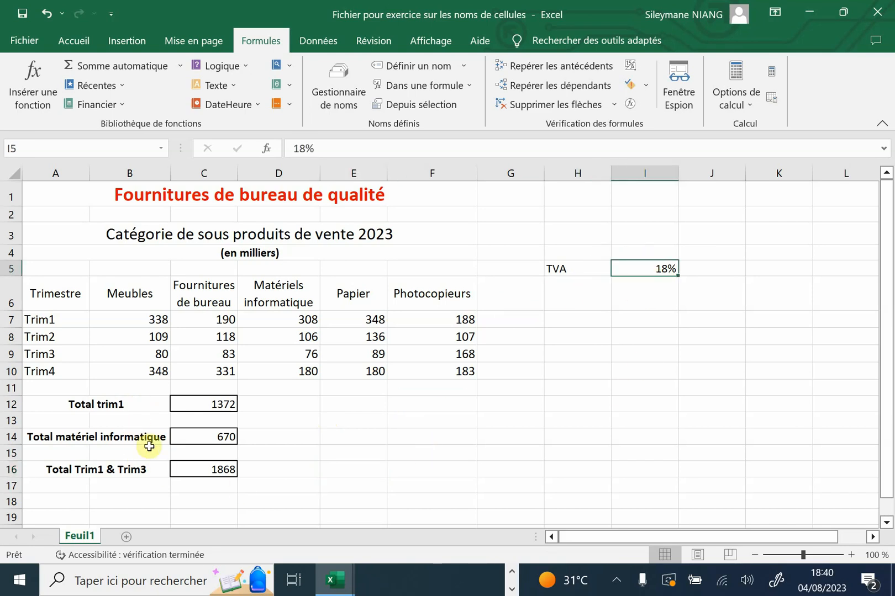
{"action": "left_click", "coordinate": [273, 403]}
{"action": "left_click", "coordinate": [276, 450]}
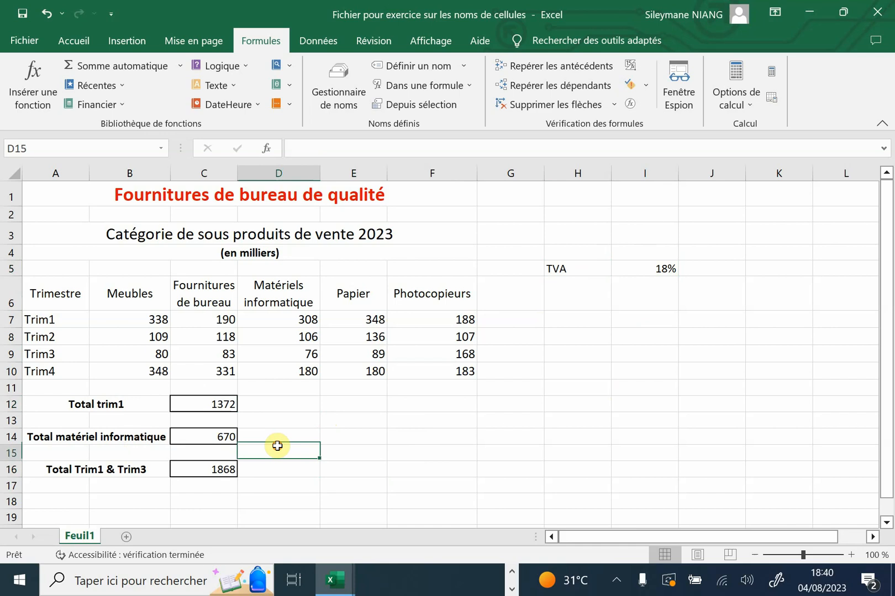
{"action": "left_click", "coordinate": [276, 438]}
{"action": "left_click", "coordinate": [279, 401]}
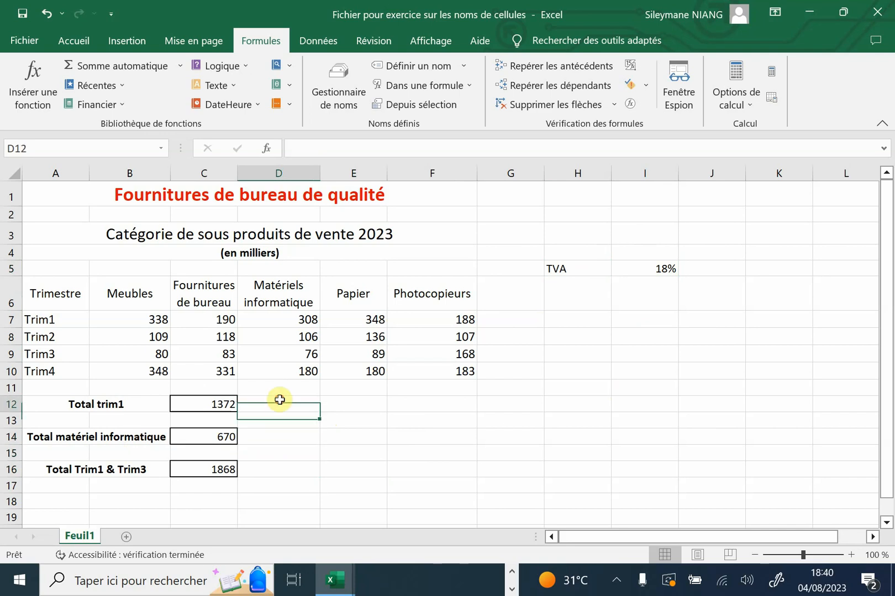
{"action": "left_click", "coordinate": [279, 436]}
Calculate the TVA on the first-quarter total in cell D12 with the cell-reference formula =C12*I5
{"action": "left_click", "coordinate": [277, 403]}
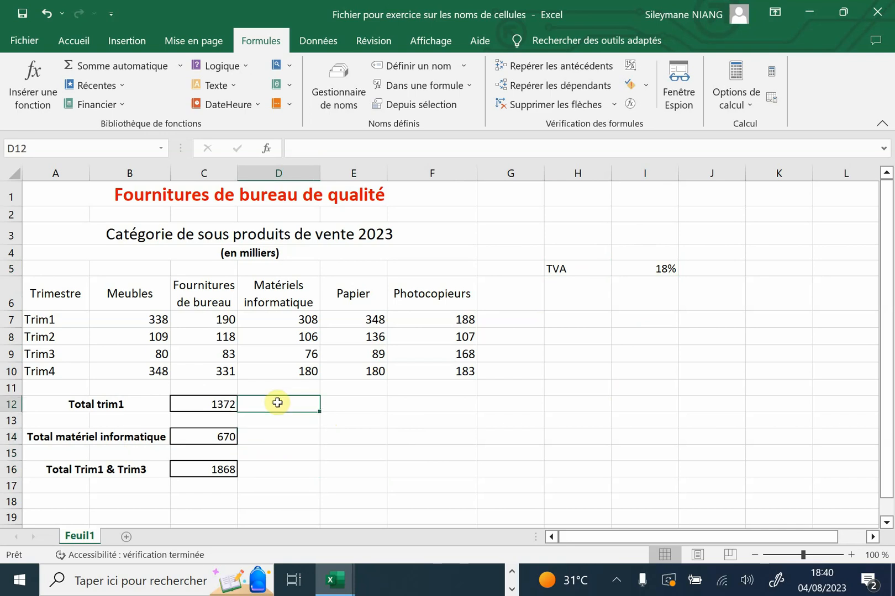
{"action": "type", "text": "="}
{"action": "left_click", "coordinate": [206, 404]}
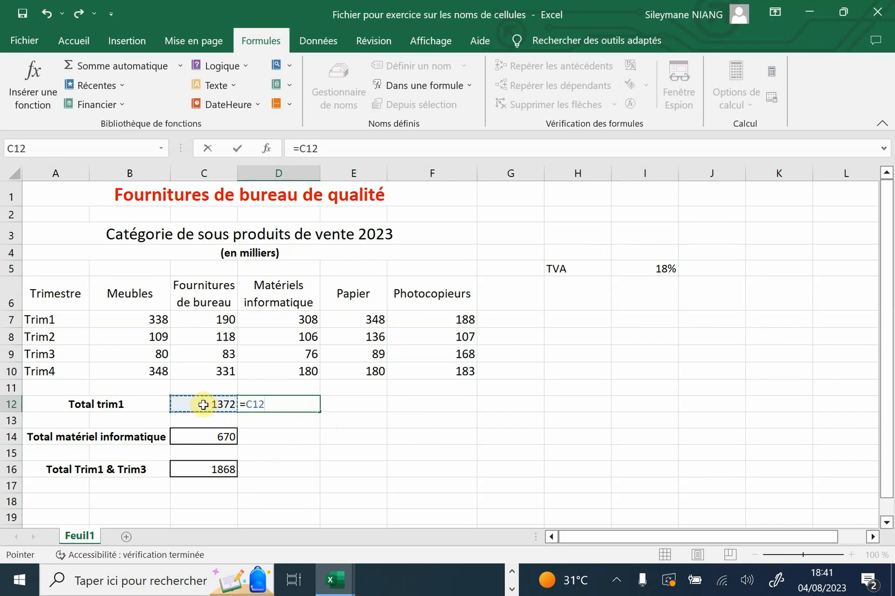
{"action": "type", "text": "*"}
{"action": "left_click", "coordinate": [659, 270]}
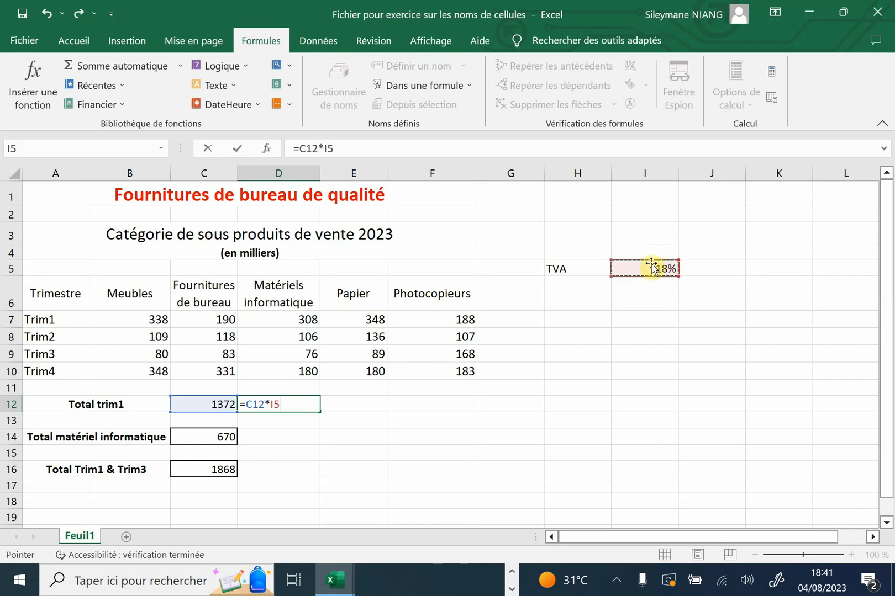
{"action": "key", "text": "Return"}
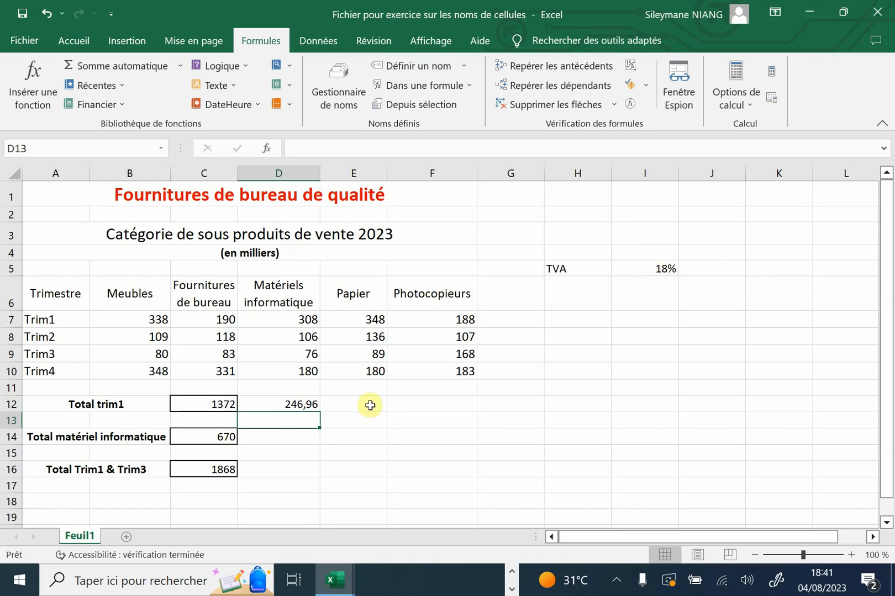
Clear the contents of the TVA amount cell D12
{"action": "left_click", "coordinate": [276, 403]}
{"action": "right_click", "coordinate": [278, 406]}
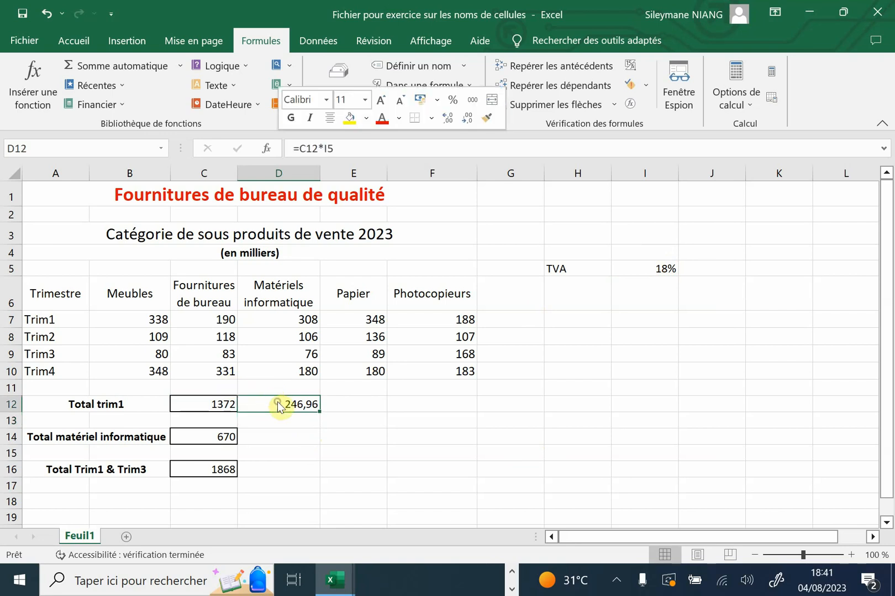
{"action": "left_click", "coordinate": [285, 359]}
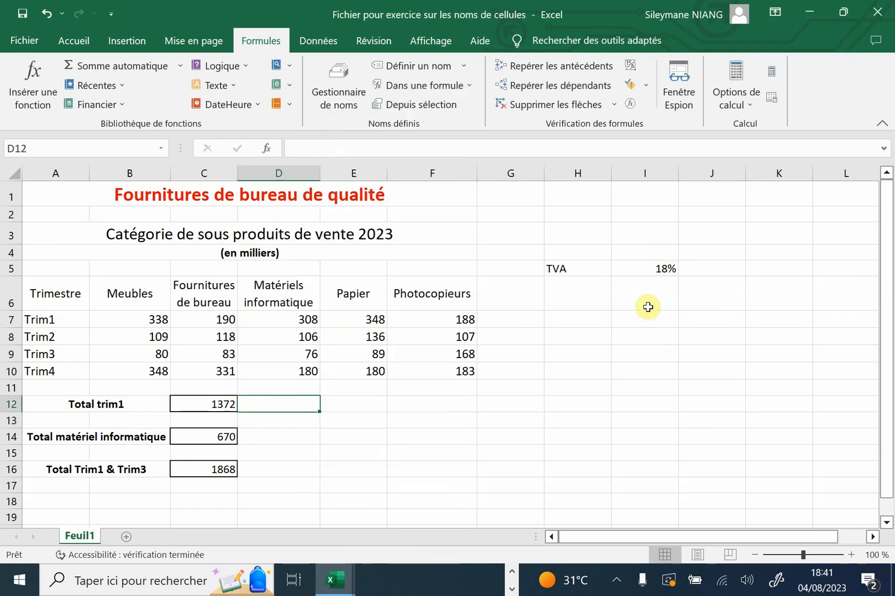
Name the 18% rate cell I5 TVA
{"action": "left_click", "coordinate": [652, 271]}
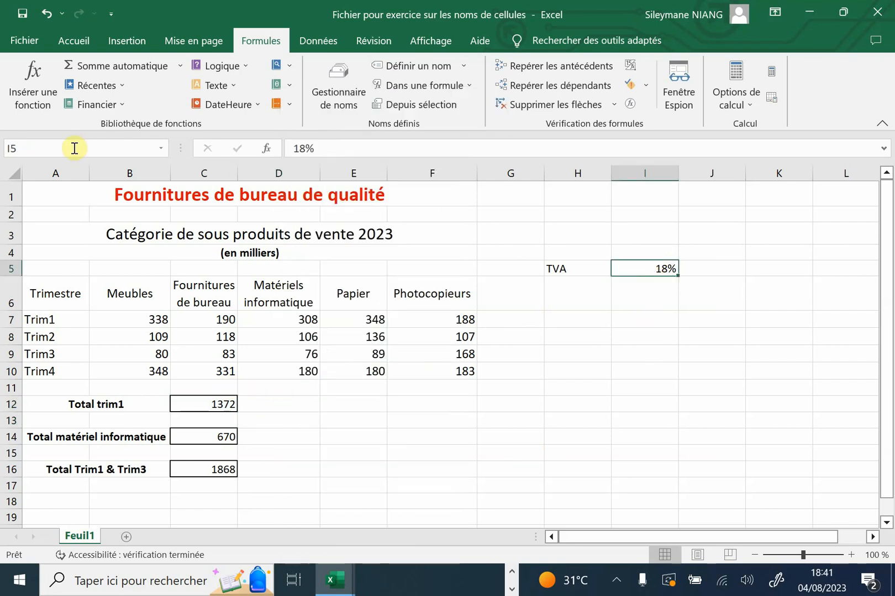
{"action": "left_click", "coordinate": [26, 144]}
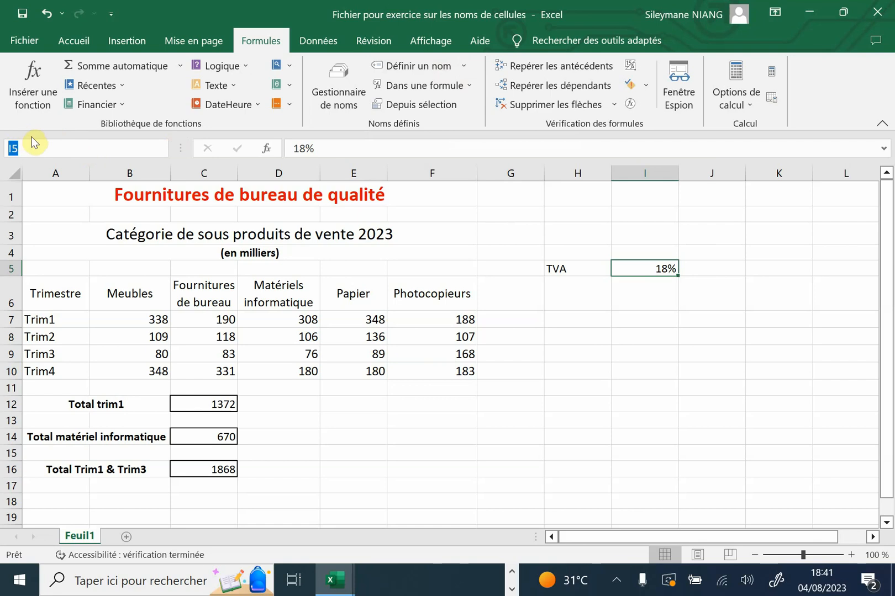
{"action": "type", "text": "TVA"}
{"action": "key", "text": "Return"}
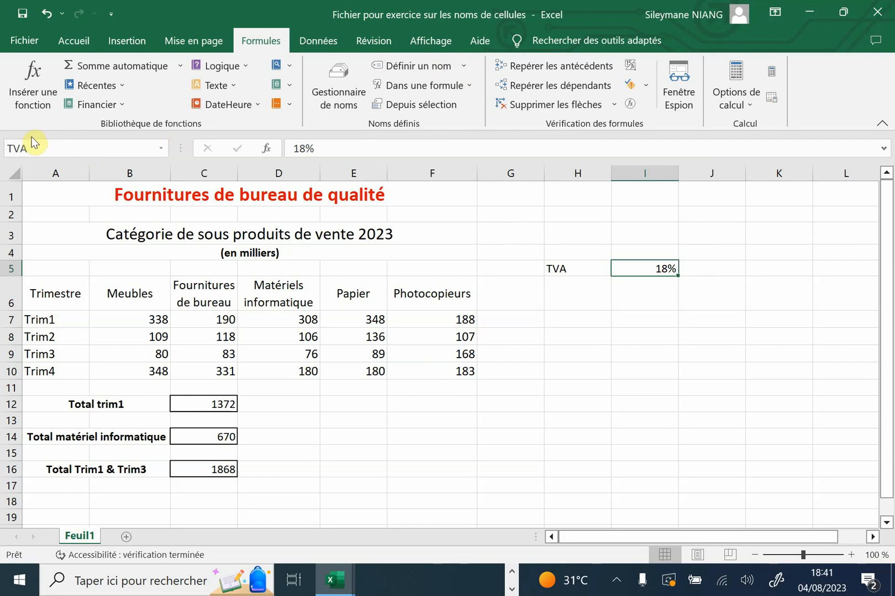
Check the name assigned to the rate cell I5 and its entry in the Gestionnaire de noms
{"action": "left_click", "coordinate": [693, 419]}
{"action": "left_click", "coordinate": [653, 265]}
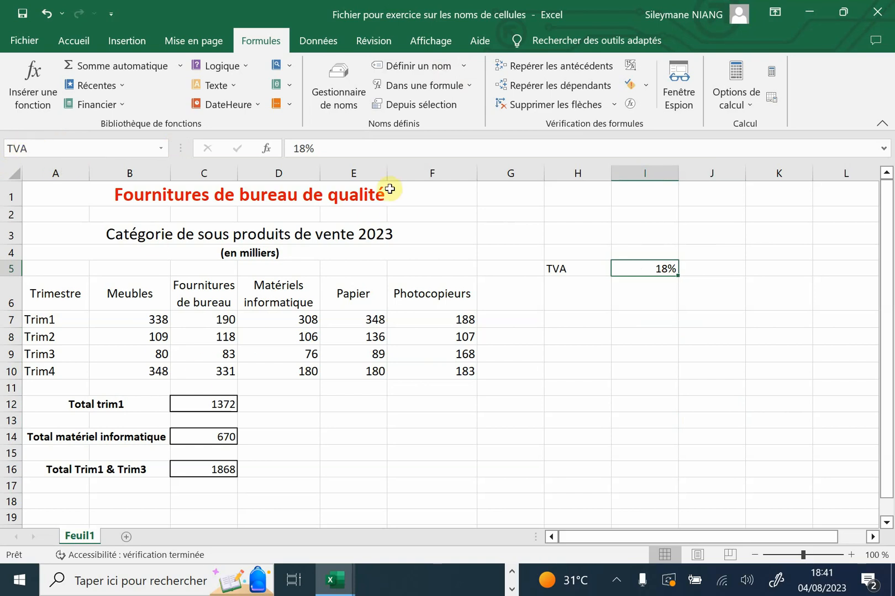
{"action": "left_click", "coordinate": [337, 80]}
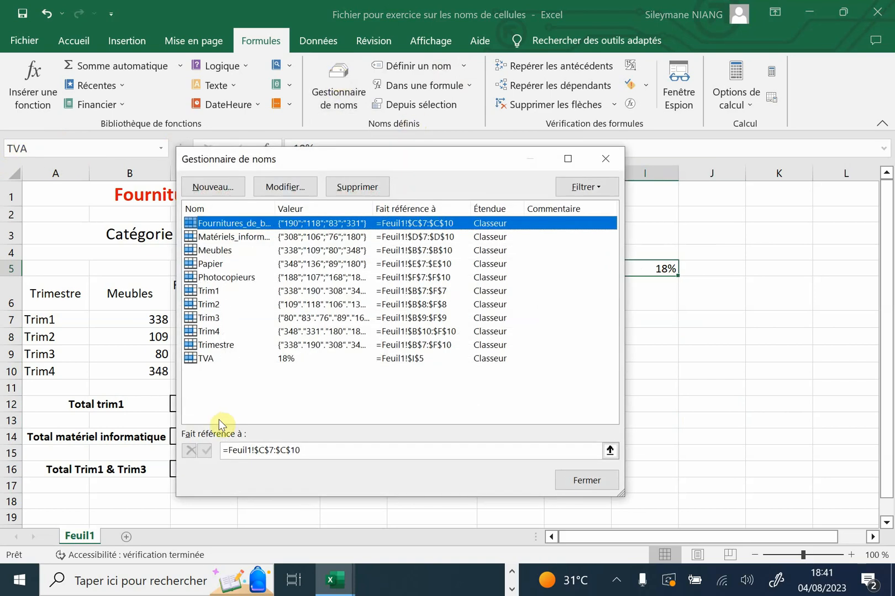
{"action": "left_click", "coordinate": [577, 480]}
Calculate the TVA on the first-quarter total in cell D12 with =C12*TVA, taking the rate's name from the formula suggestions
{"action": "left_click", "coordinate": [284, 405]}
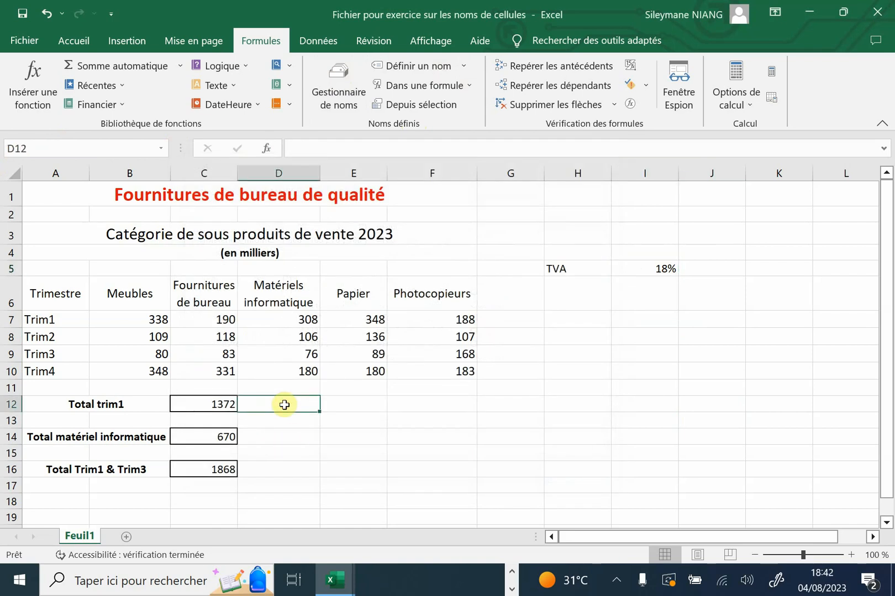
{"action": "type", "text": "="}
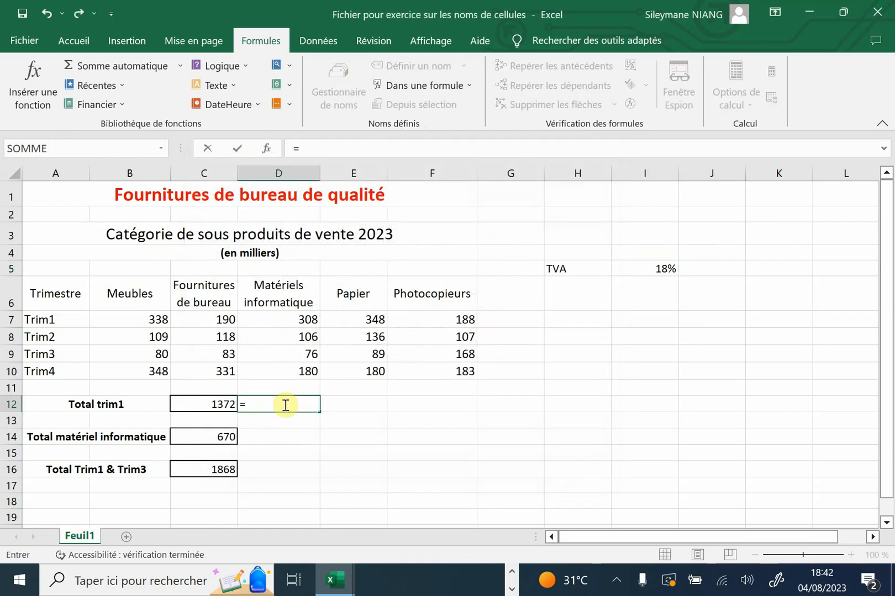
{"action": "left_click", "coordinate": [218, 404]}
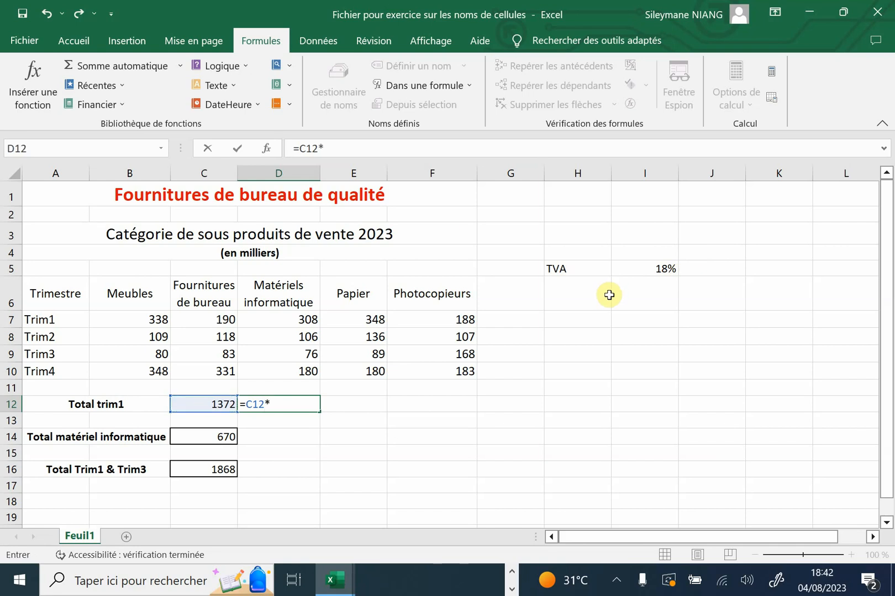
{"action": "type", "text": "tv"}
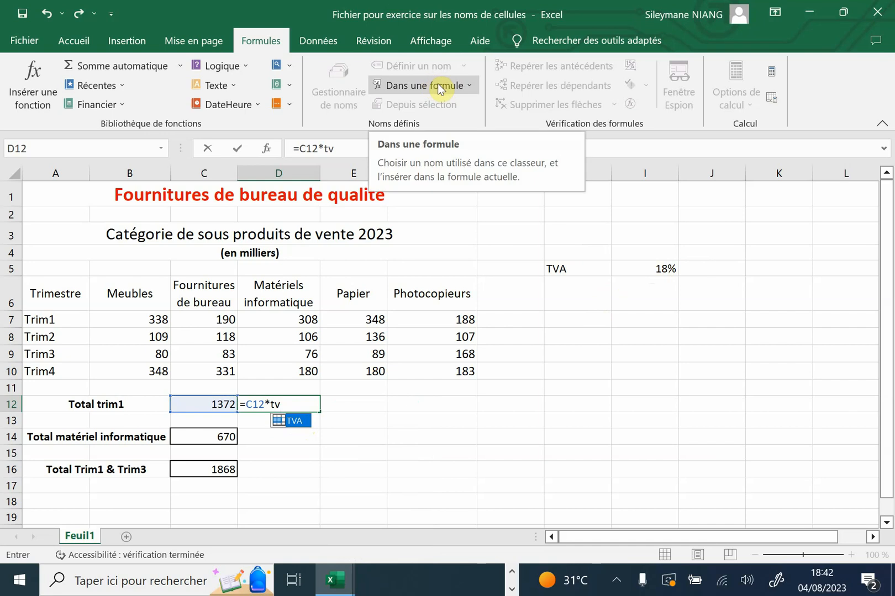
{"action": "double_click", "coordinate": [298, 425]}
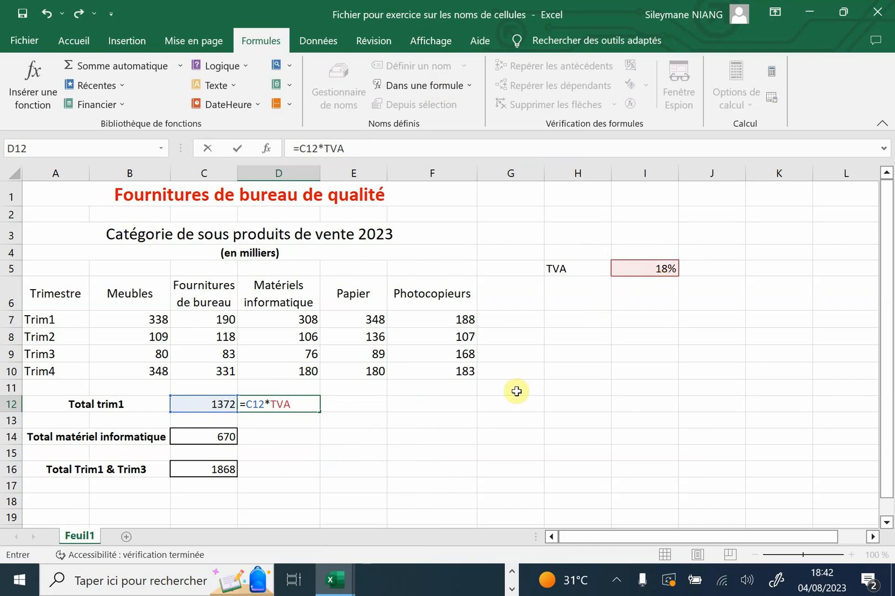
{"action": "key", "text": "Return"}
{"action": "left_click", "coordinate": [486, 439]}
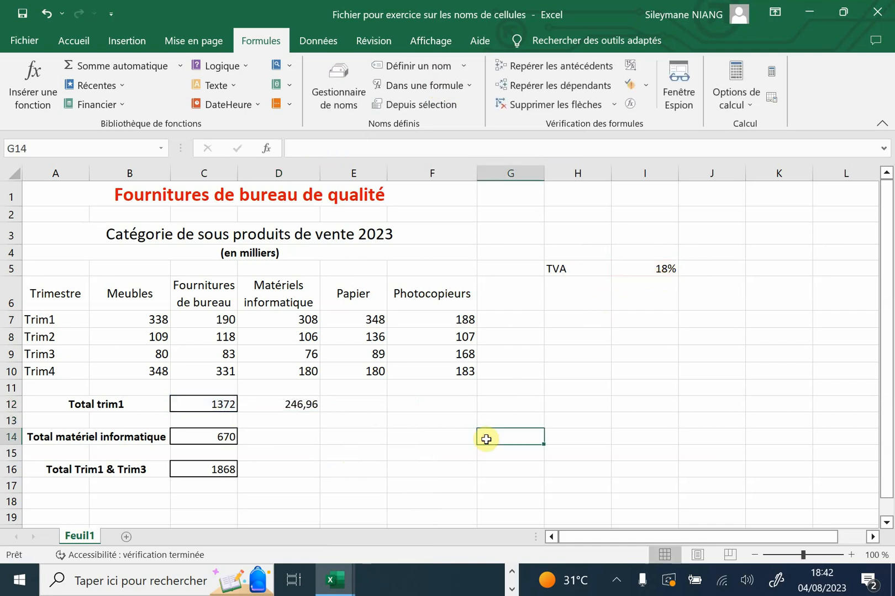